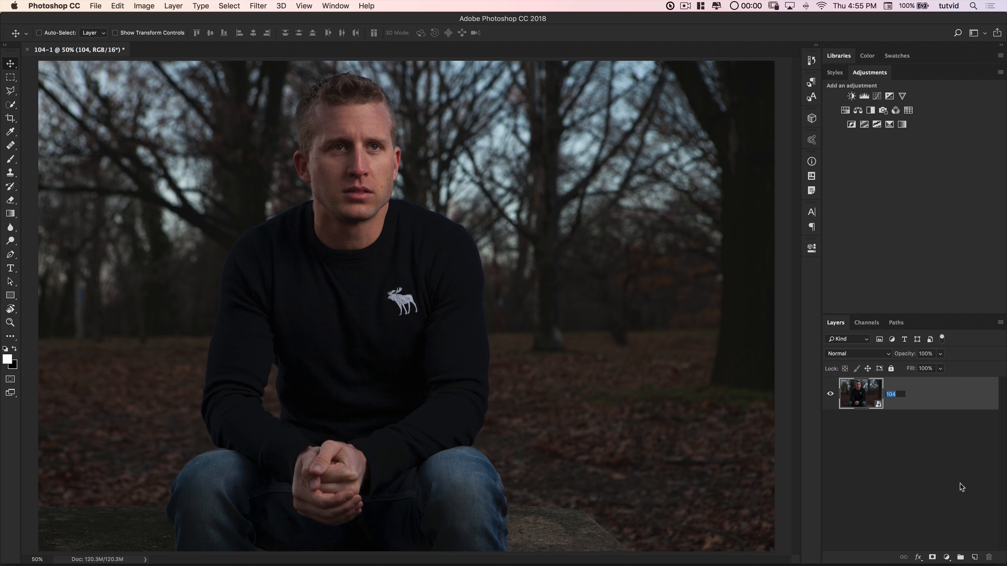
Step: Rename the photo layer as Base and enlarge the area for the layer list
type("e")
key("Return")
left_click_drag(872, 313, 874, 73)
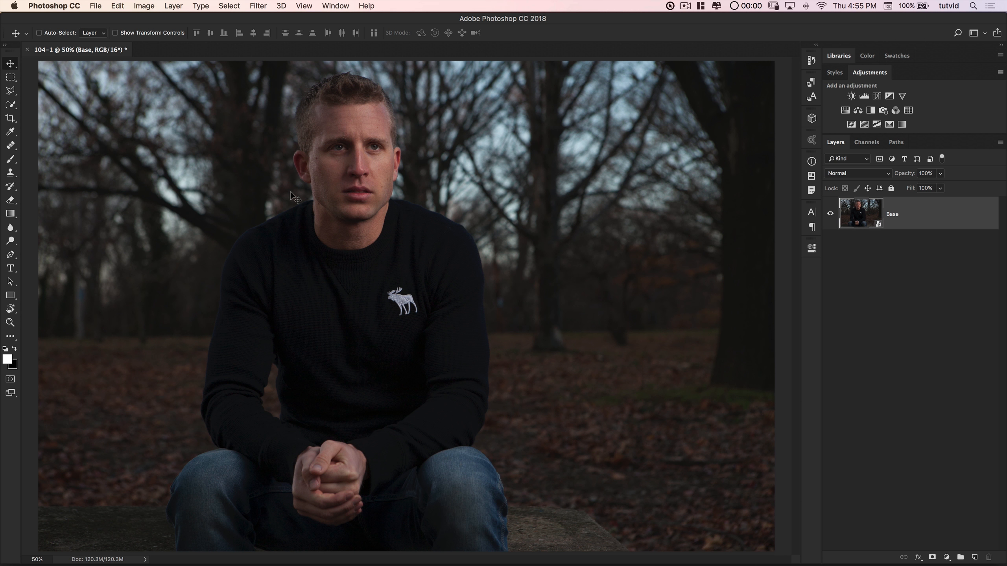
Step: Open Liquify on the Base layer, enlarge the brush to 900, and warp the edge of the man's face slightly inward
left_click(258, 6)
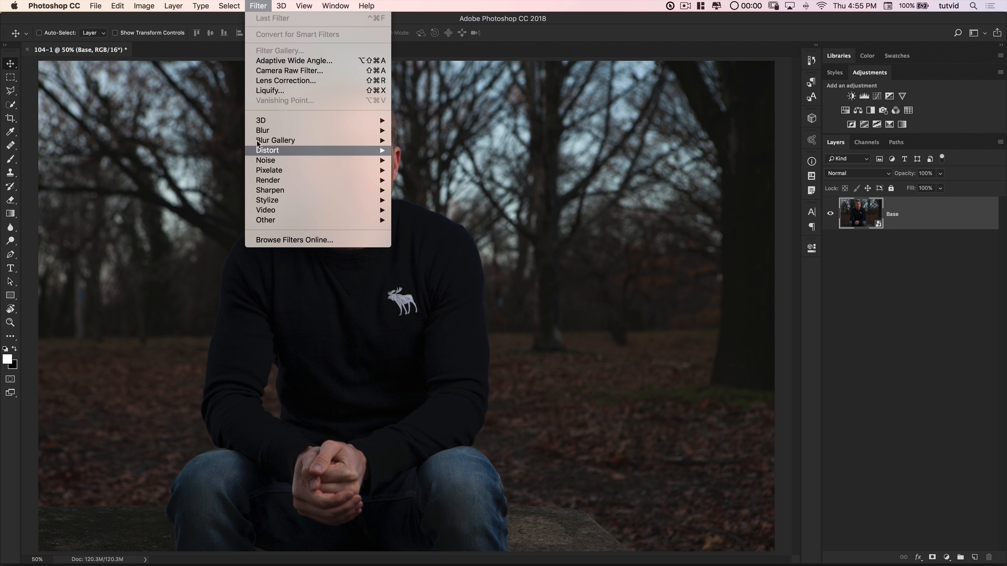
left_click(279, 91)
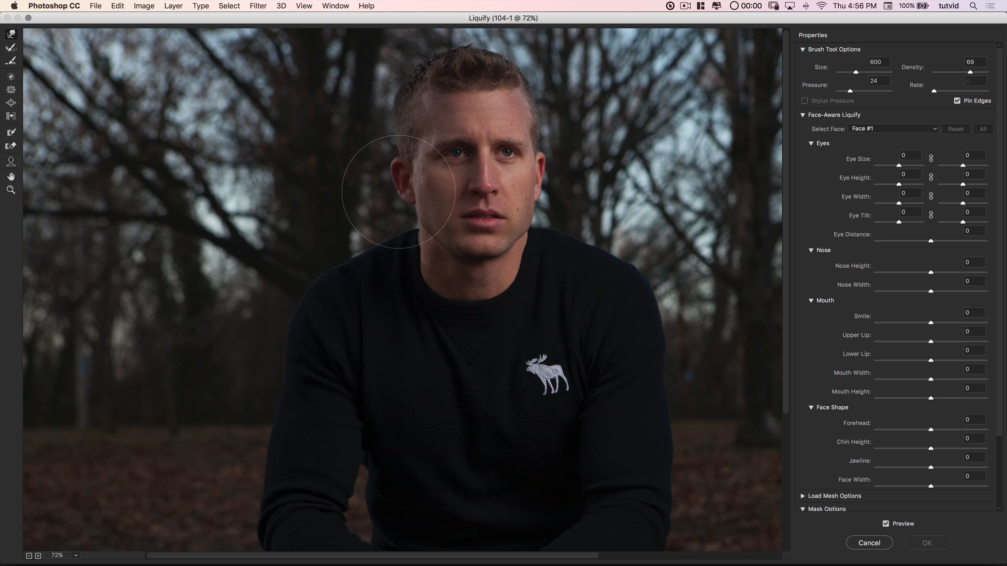
scroll(549, 266, "down", 1)
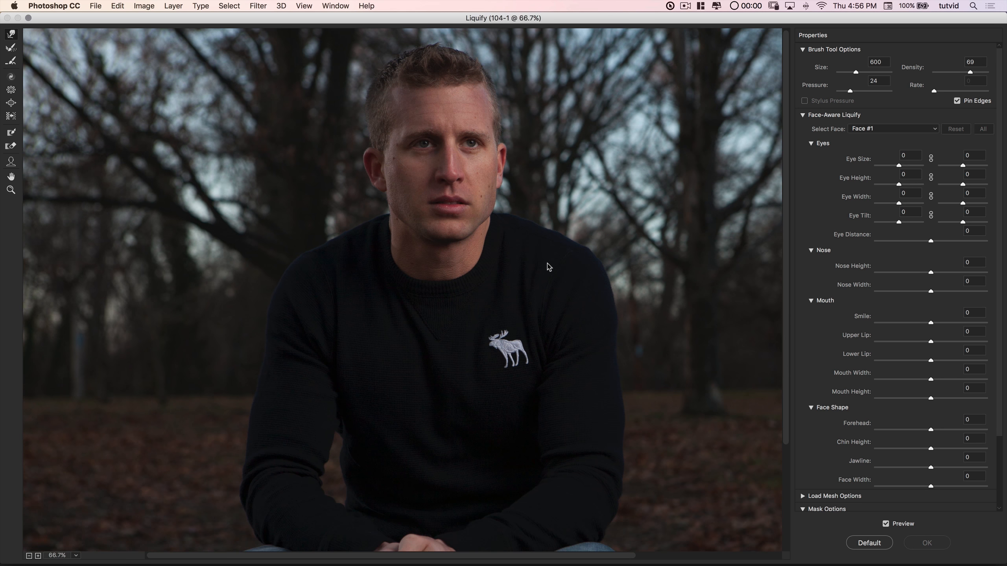
scroll(549, 266, "down", 1)
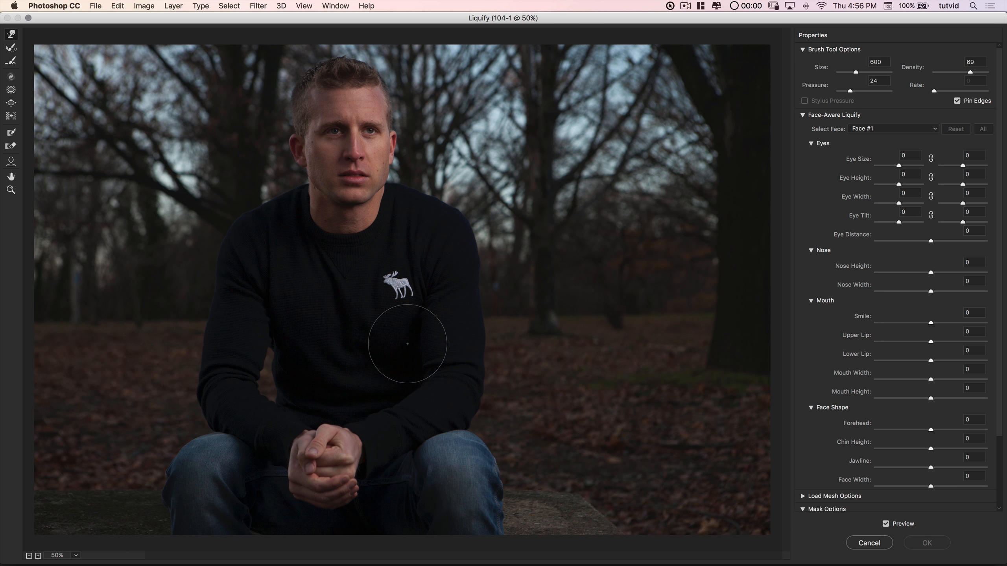
key("bracketright")
key("bracketright")
key("bracketright")
left_click_drag(387, 165, 380, 167)
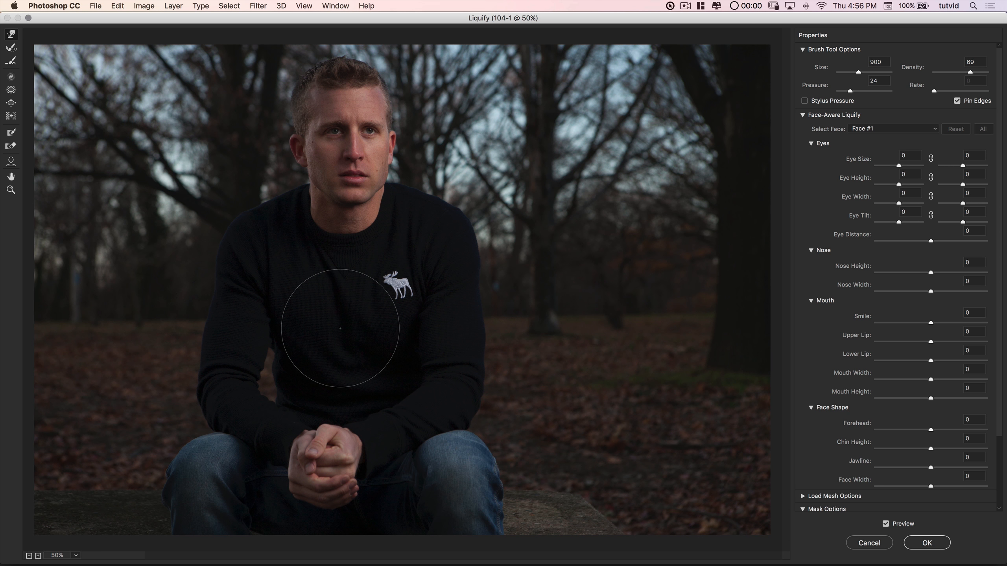
Step: Switch to the Bloat tool, compare the Liquify result before and after, and apply the filter
left_click(10, 102)
key("alt")
left_click(886, 524)
left_click(886, 524)
left_click(889, 524)
left_click(886, 523)
left_click(913, 539)
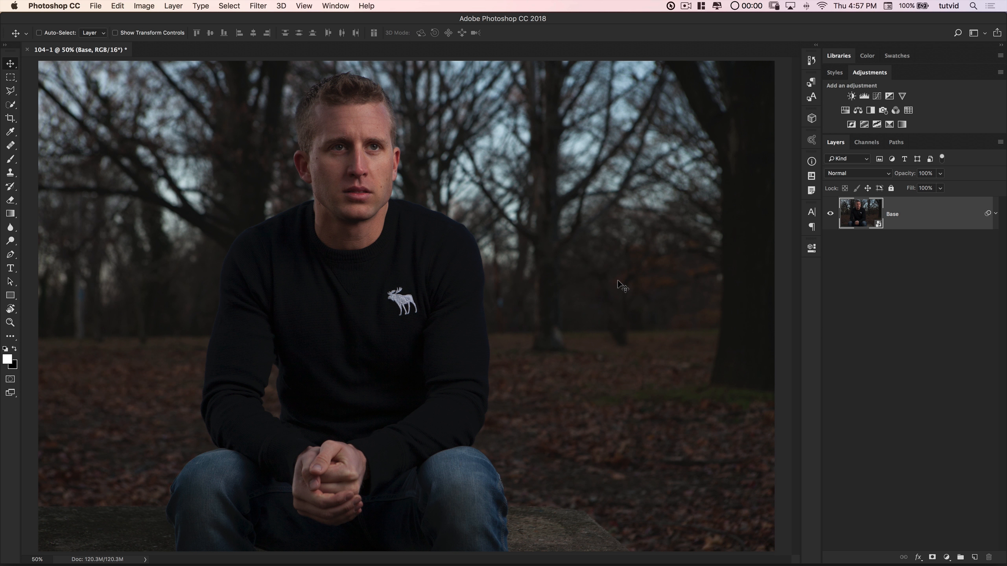
Step: Add a Curves adjustment layer in Screen blend mode and insert a new blank layer between it and Base
left_click(876, 96)
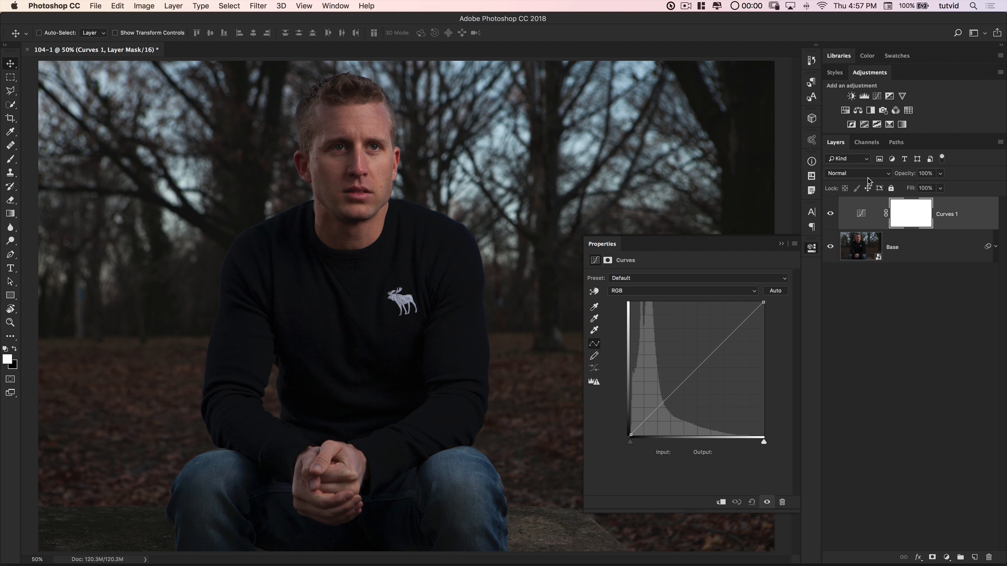
left_click(868, 175)
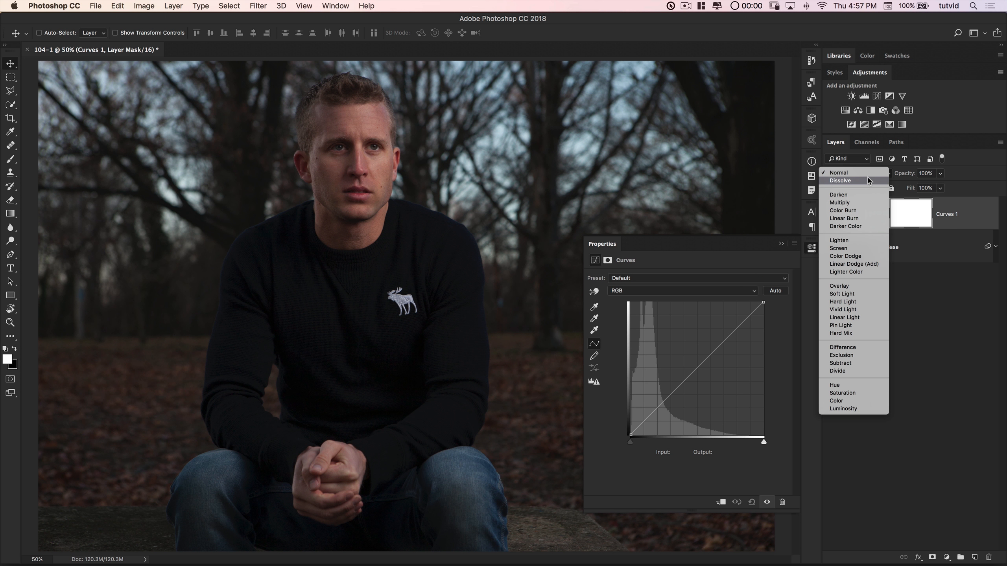
left_click(838, 248)
left_click(812, 247)
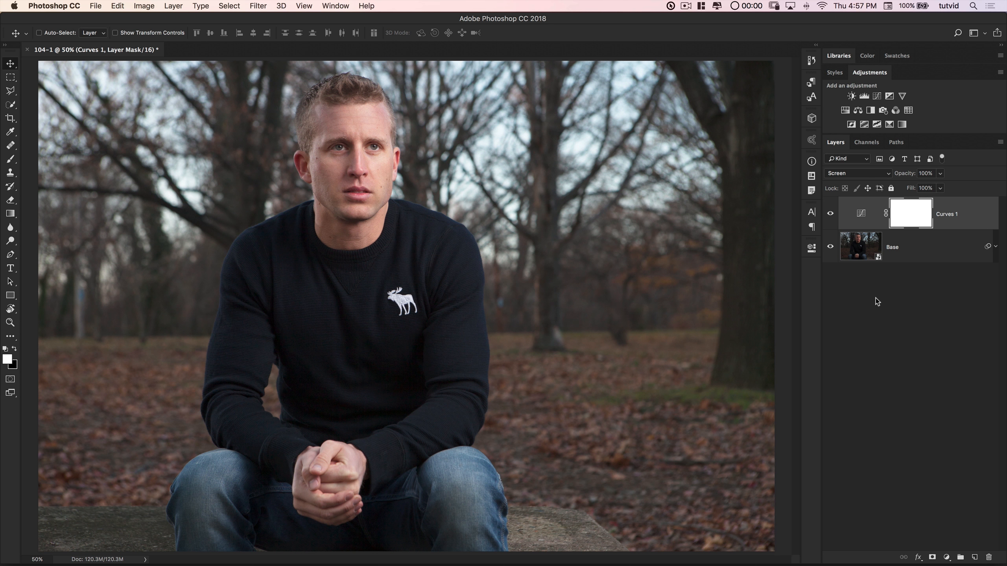
left_click(974, 558)
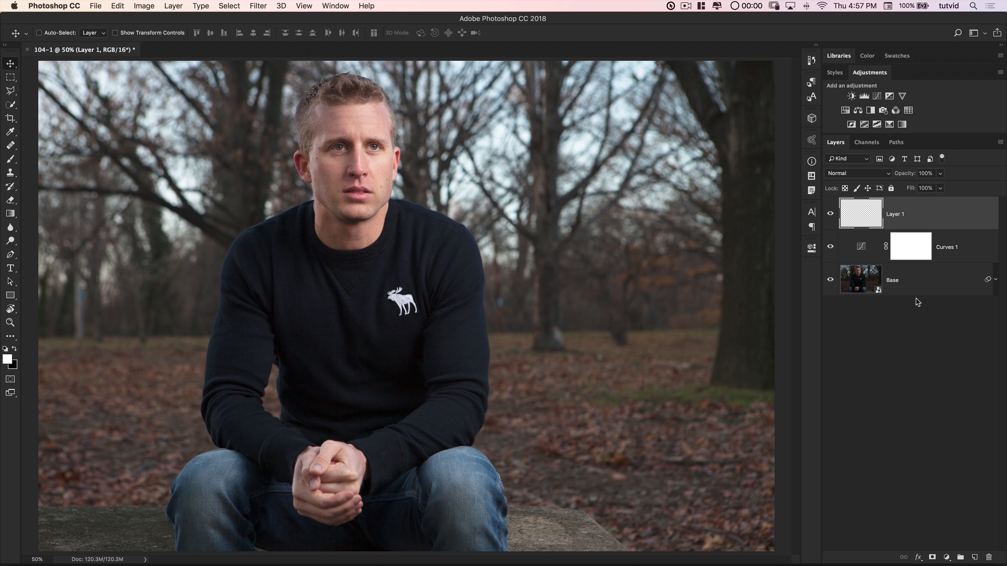
left_click_drag(865, 215, 884, 232)
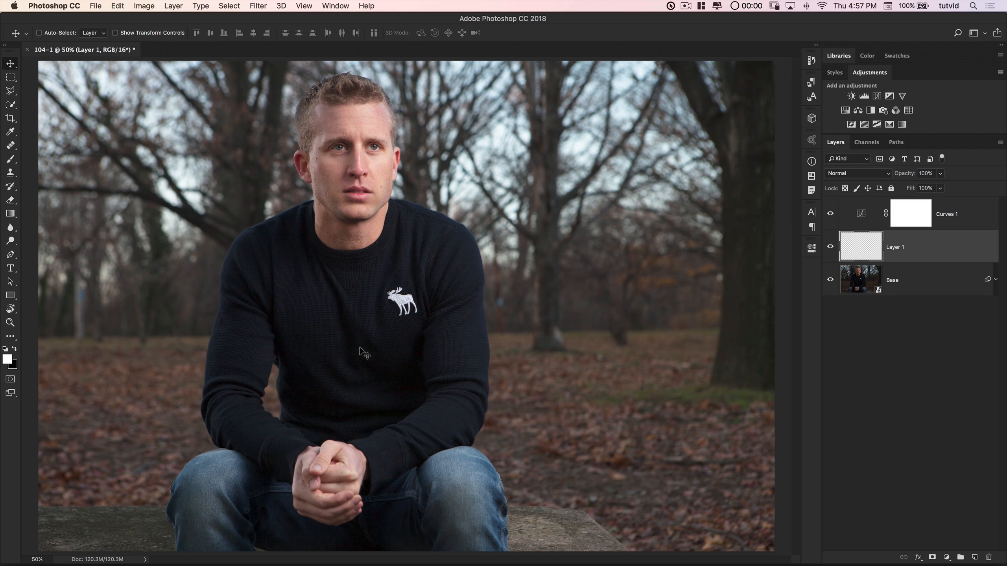
Step: Set up the Healing Brush over the face with mode Normal, sampling Current & Below, and Diffusion 4
key("z")
left_click(331, 395)
left_click(332, 395)
left_click(346, 404)
left_click_drag(359, 308, 375, 563)
left_click_drag(414, 309, 434, 99)
left_click_drag(388, 238, 423, 546)
left_click_drag(444, 238, 444, 286)
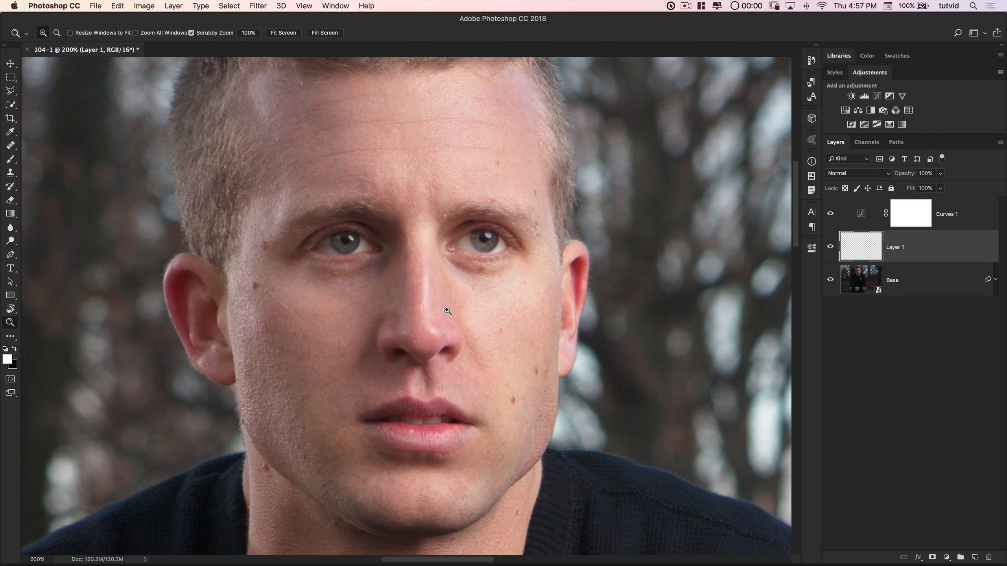
left_click_drag(348, 339, 354, 308)
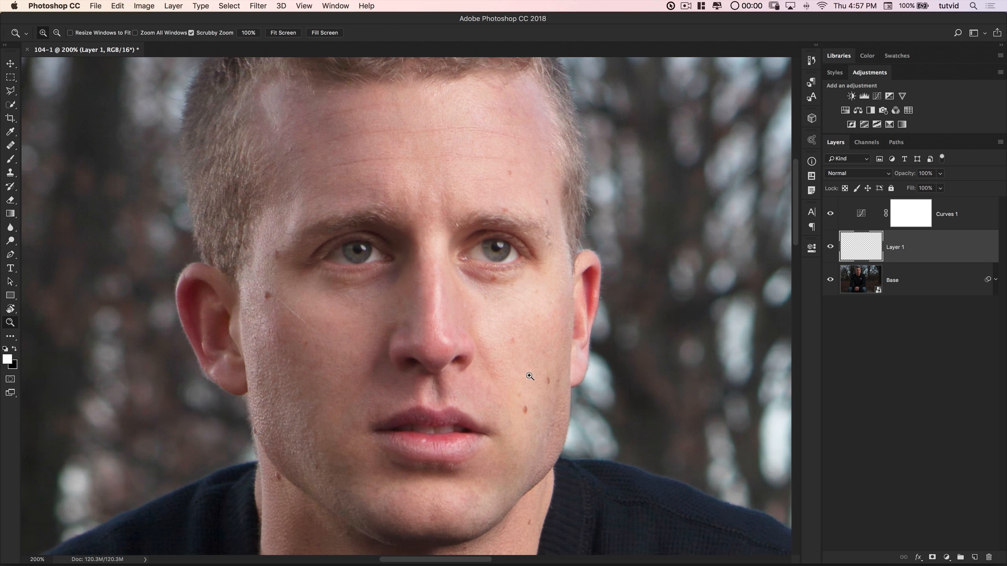
left_click(10, 146)
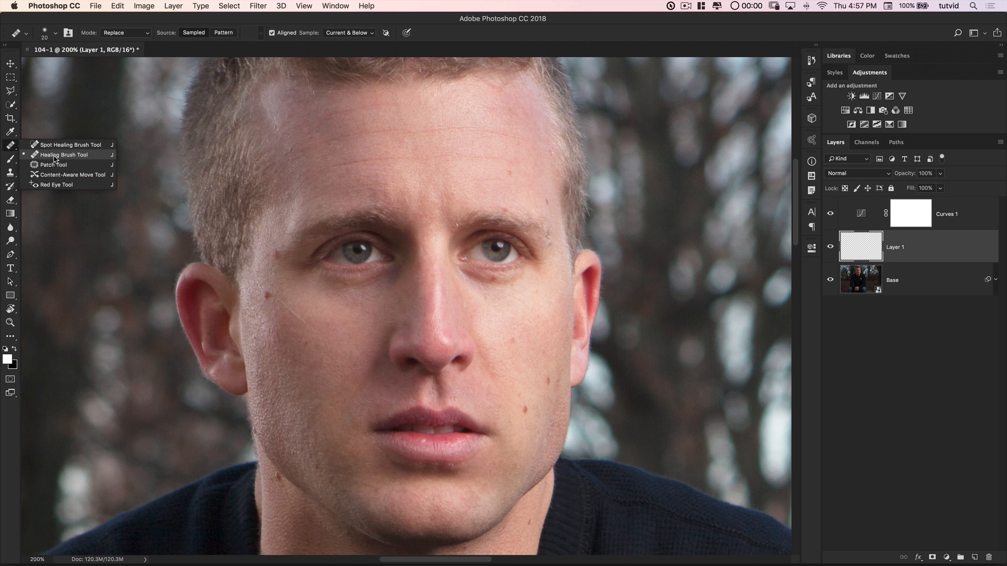
left_click(54, 158)
left_click(141, 36)
left_click(127, 24)
left_click(355, 33)
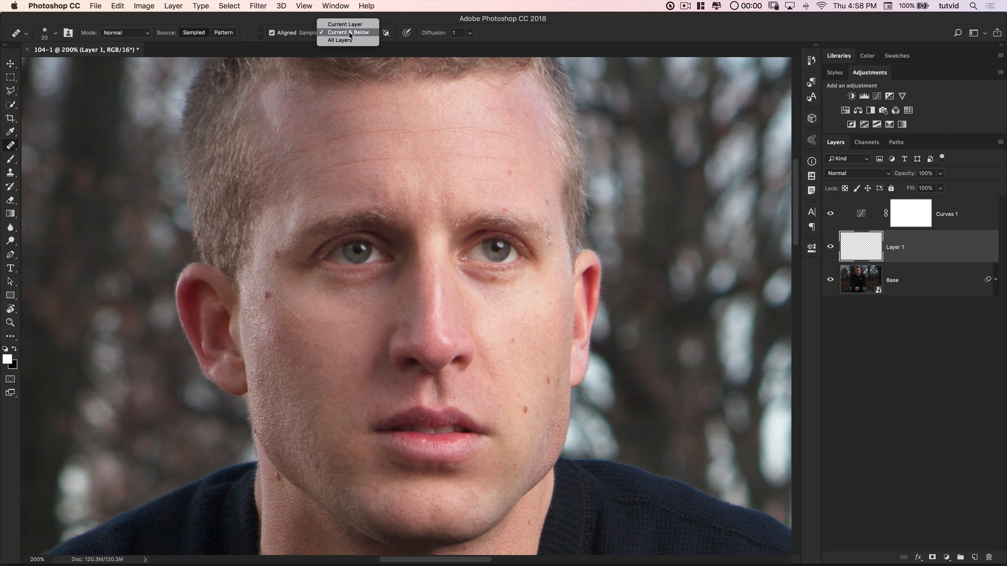
left_click(350, 35)
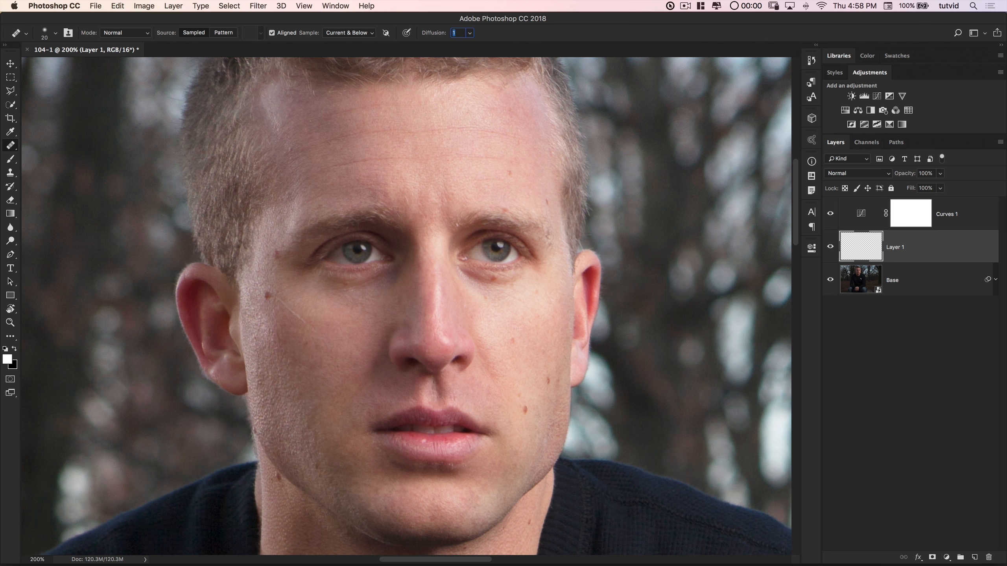
key("Return")
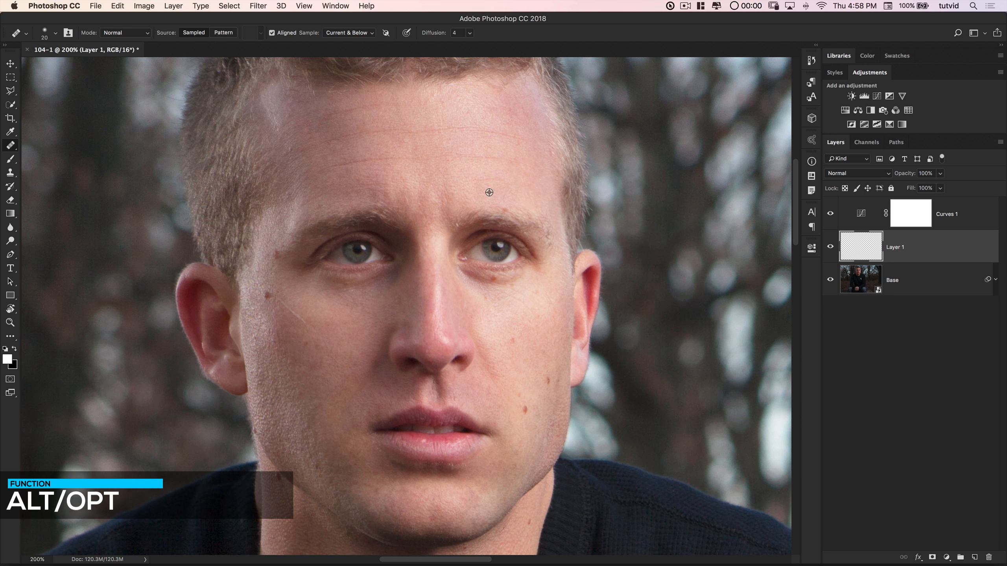
Step: Heal the skin blemishes below the eye and on the face using sampled clean skin nearby
left_click(494, 279)
left_click(494, 279)
left_click(508, 298, "alt")
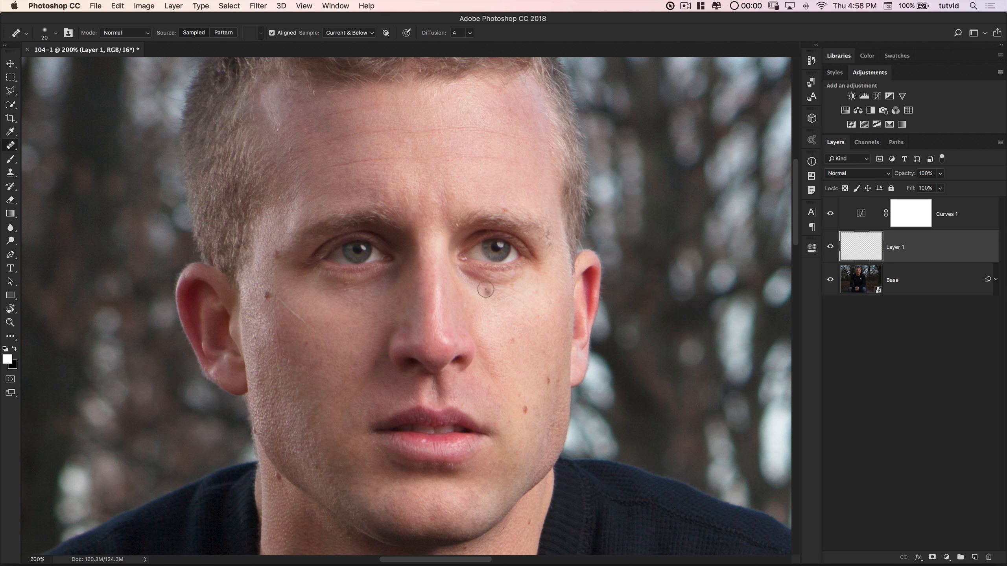
left_click(491, 280)
Step: Heal the lint specks on the sweater below the collar, on the sleeves, and around the cuffs
scroll(440, 389, "down", 2)
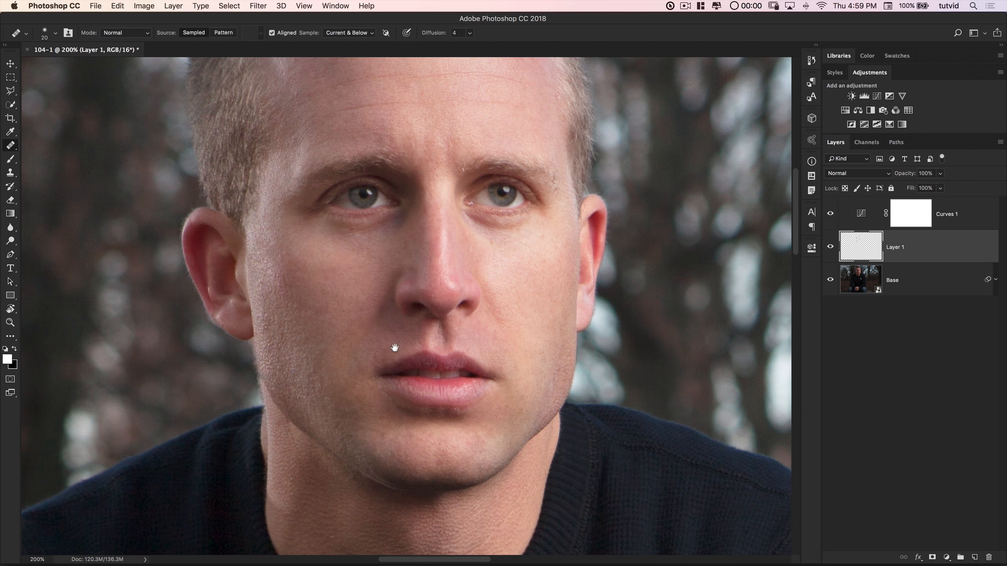
scroll(394, 369, "down", 5)
mouse_move(395, 381)
left_mouse_down()
mouse_move(673, 247)
mouse_move(415, 359)
mouse_move(457, 401)
left_mouse_up()
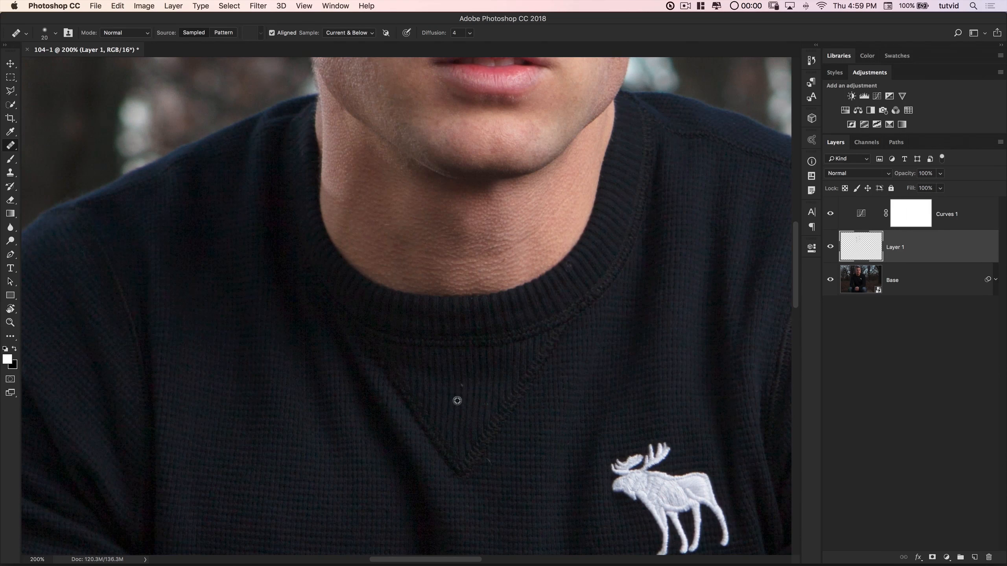
left_click(461, 398, "alt")
left_click(462, 385)
mouse_move(404, 467)
left_mouse_down()
mouse_move(533, 310)
mouse_move(491, 322)
mouse_move(364, 270)
mouse_move(393, 490)
left_mouse_up()
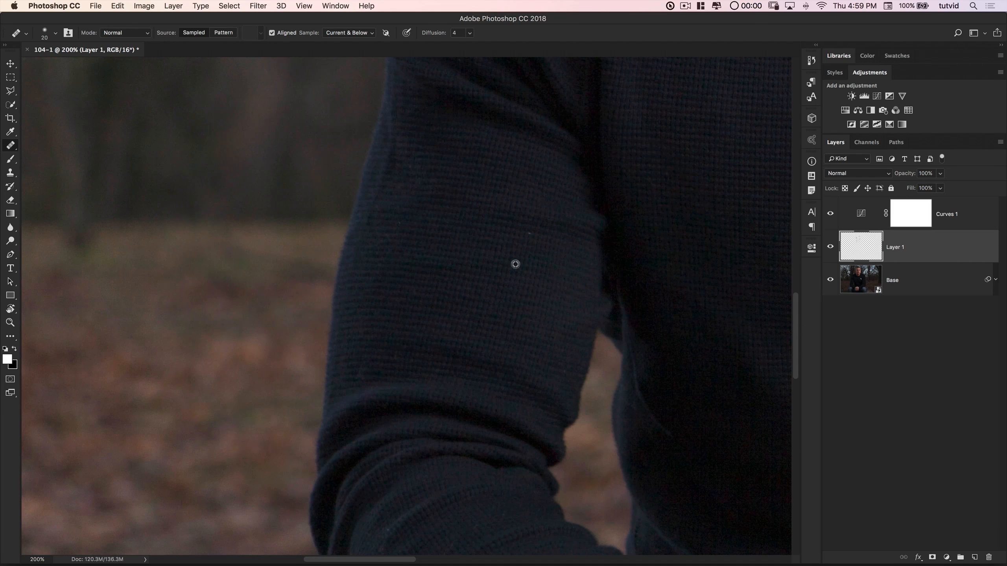
mouse_move(547, 401)
left_mouse_down()
mouse_move(361, 261)
mouse_move(309, 202)
left_mouse_up()
mouse_move(547, 539)
left_mouse_down()
mouse_move(346, 339)
mouse_move(309, 357)
left_mouse_up()
left_click(240, 258, "alt")
left_click(219, 243)
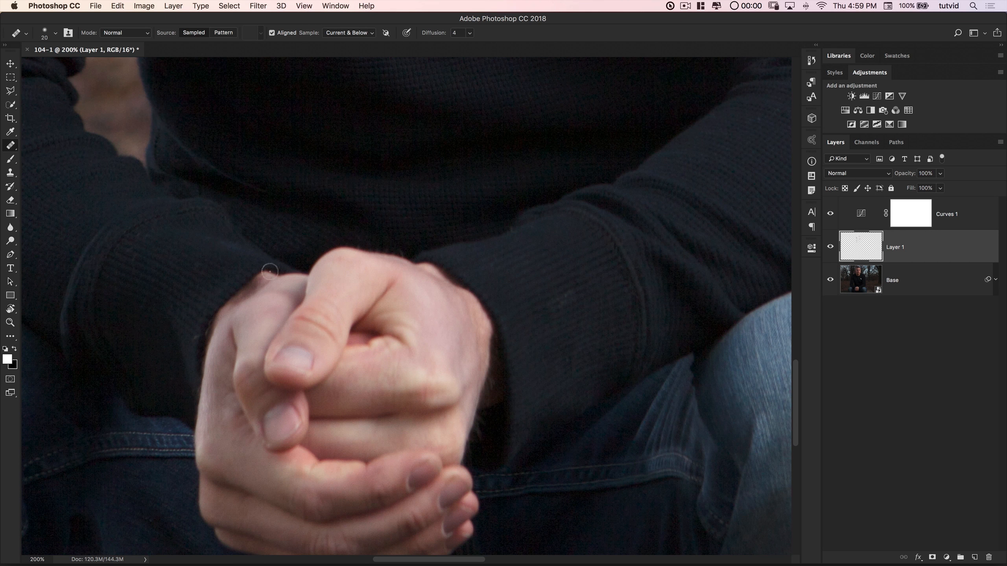
left_click_drag(465, 313, 436, 392)
left_click_drag(395, 119, 555, 322)
left_click_drag(382, 79, 425, 356)
Step: Rename the Screen-mode Curves layer as Brighten
key("super+minus")
key("super+minus")
key("super+minus")
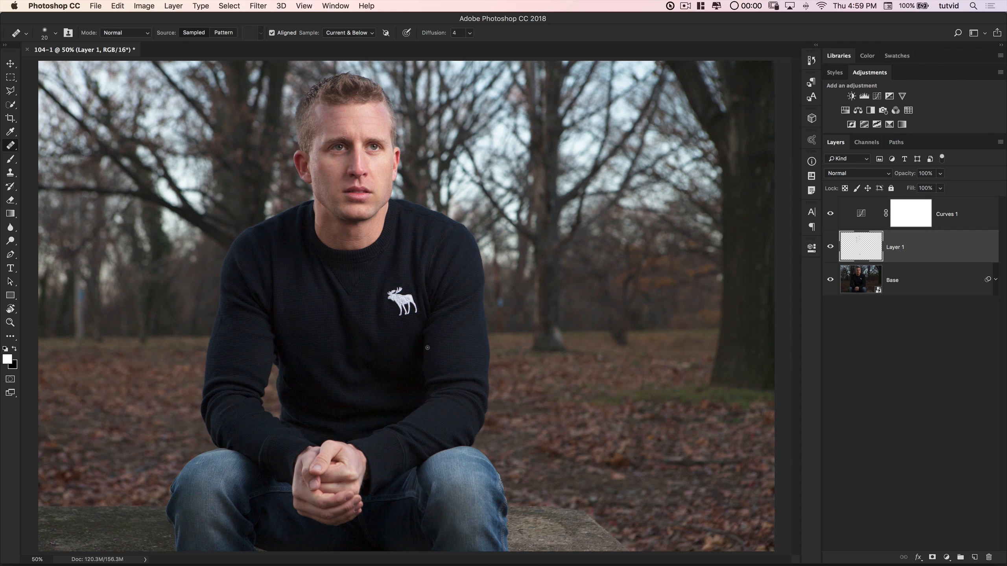
left_click(955, 222)
double_click(952, 212)
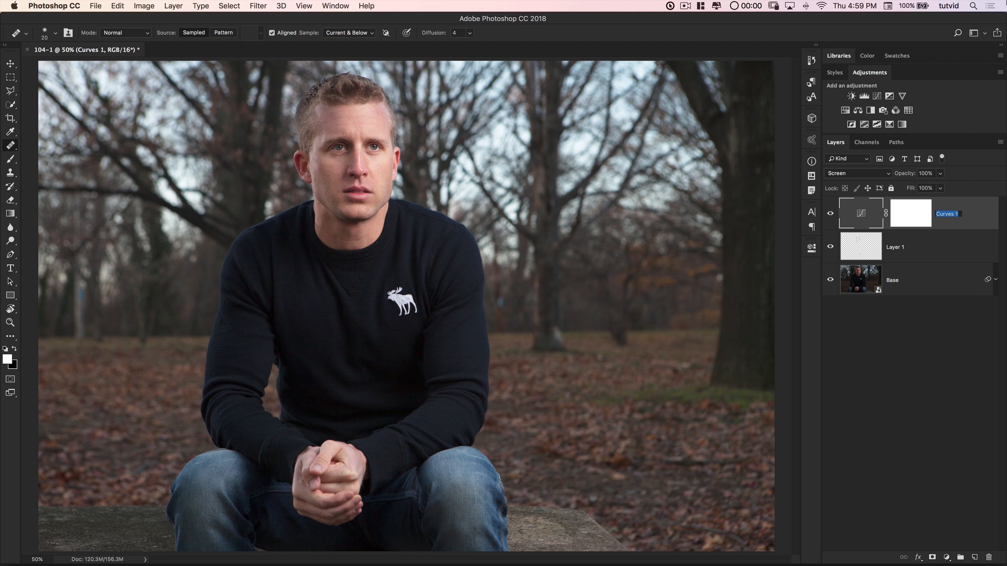
key("Return")
Step: Add two more Curves adjustment layers above Brighten, setting the upper one to Color Dodge and the lower one to Color Burn
double_click(876, 96)
left_click(873, 174)
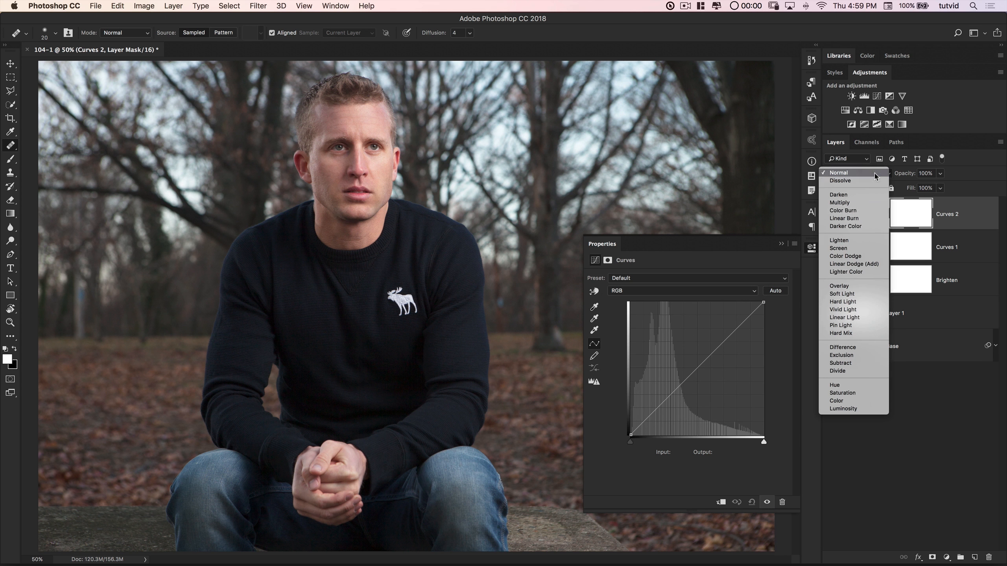
left_click(848, 259)
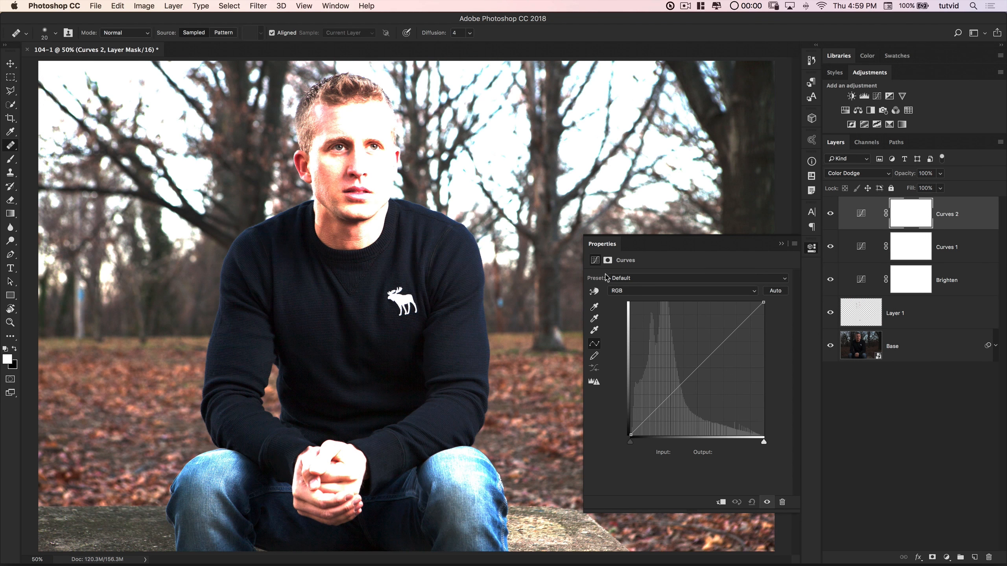
left_click(880, 251)
left_click(864, 175)
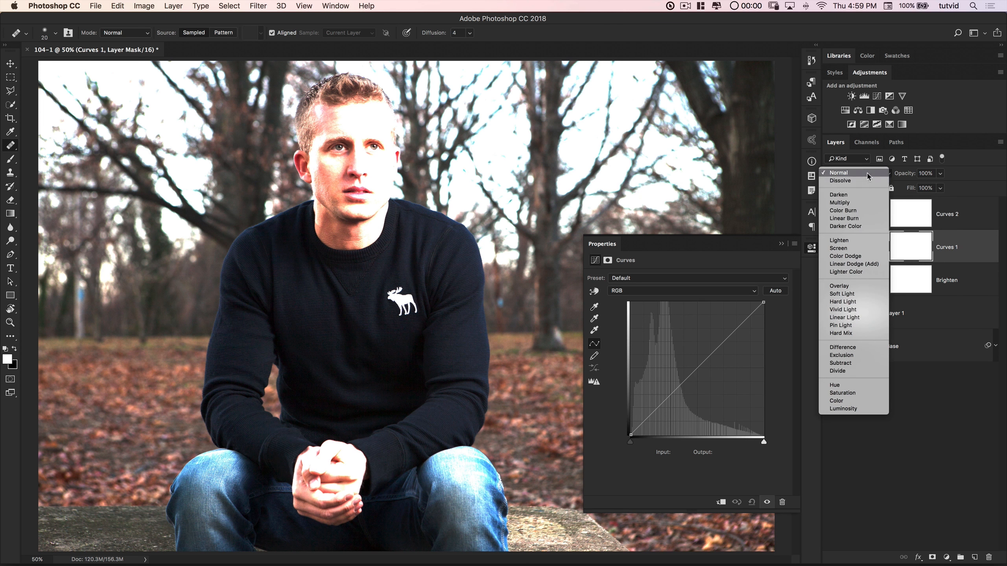
left_click(857, 211)
Step: Invert the layer masks of the Color Dodge and Color Burn Curves layers to black
left_click(916, 221)
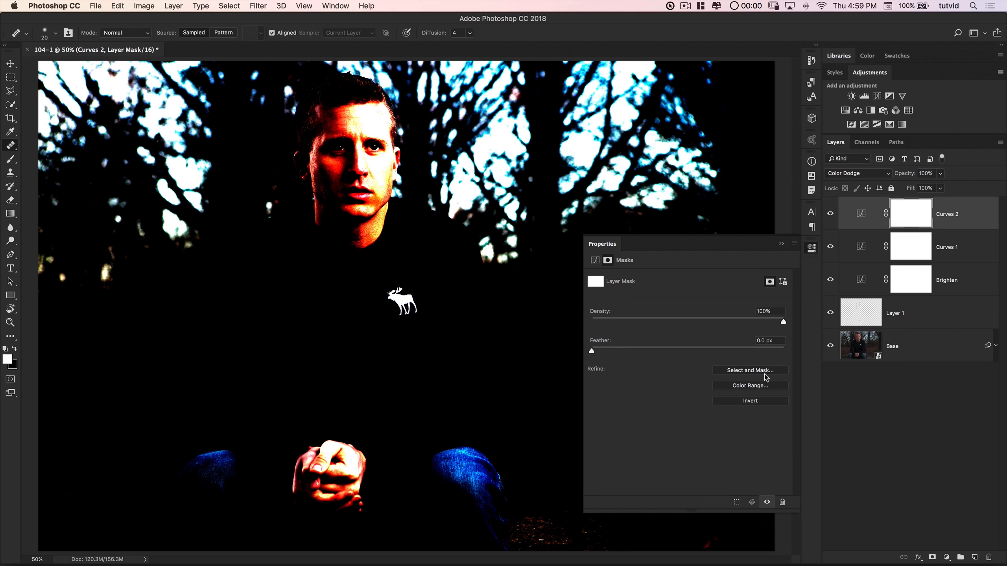
left_click(740, 403)
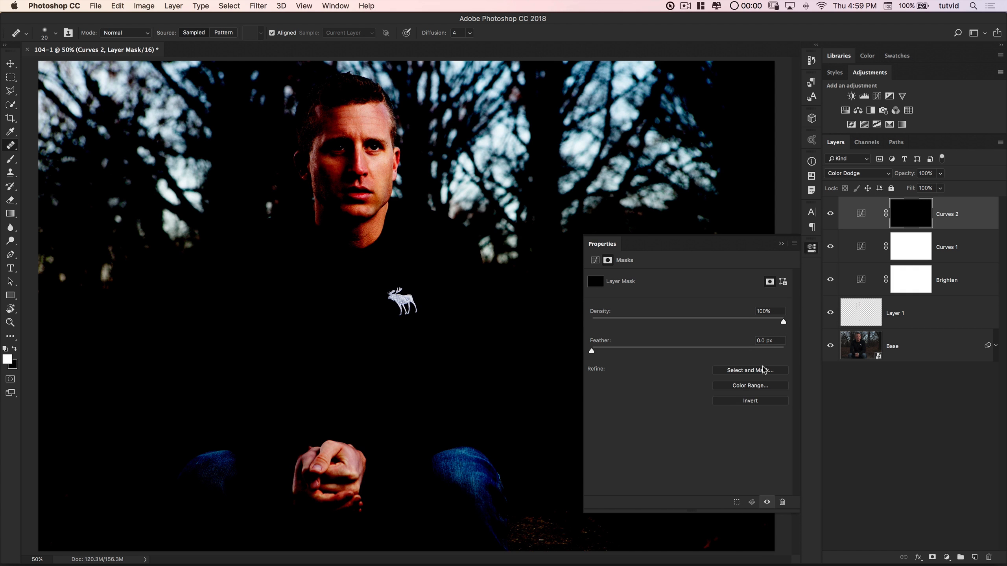
left_click(909, 253)
left_click(775, 403)
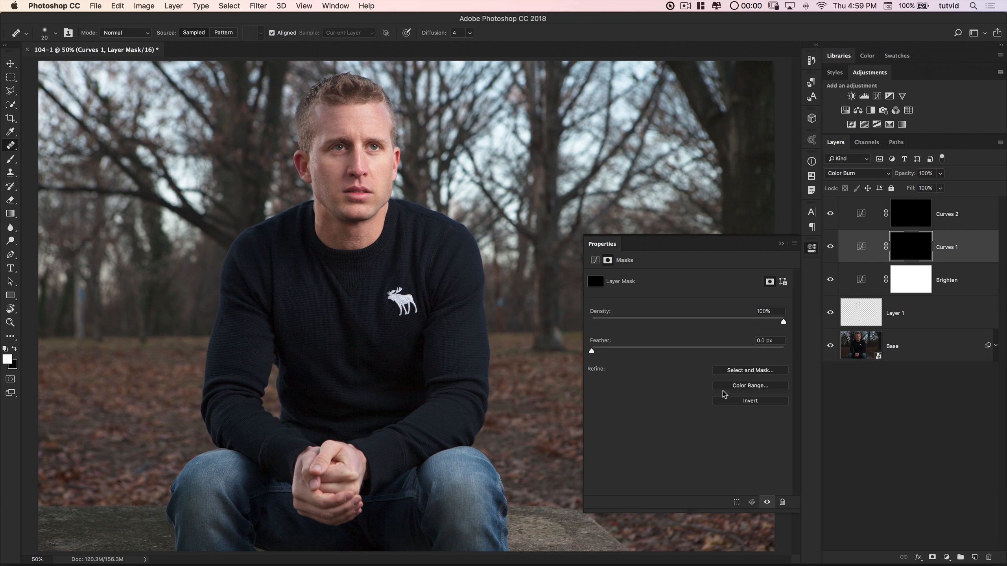
Step: Prepare a soft brush of about 8 px for painting around the eyes on the Color Burn layer's mask
key("z")
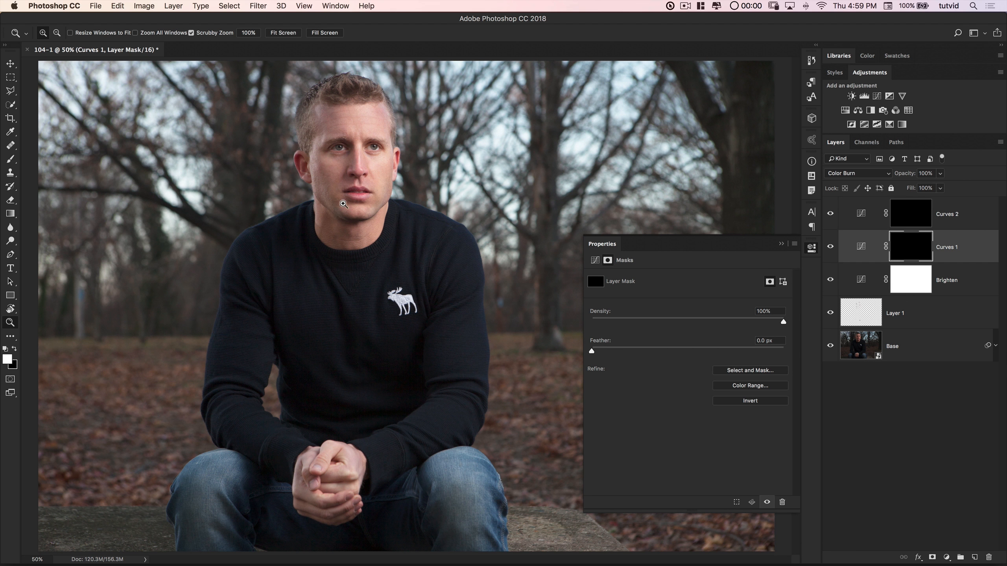
left_click(342, 164)
left_click_drag(342, 164, 337, 212)
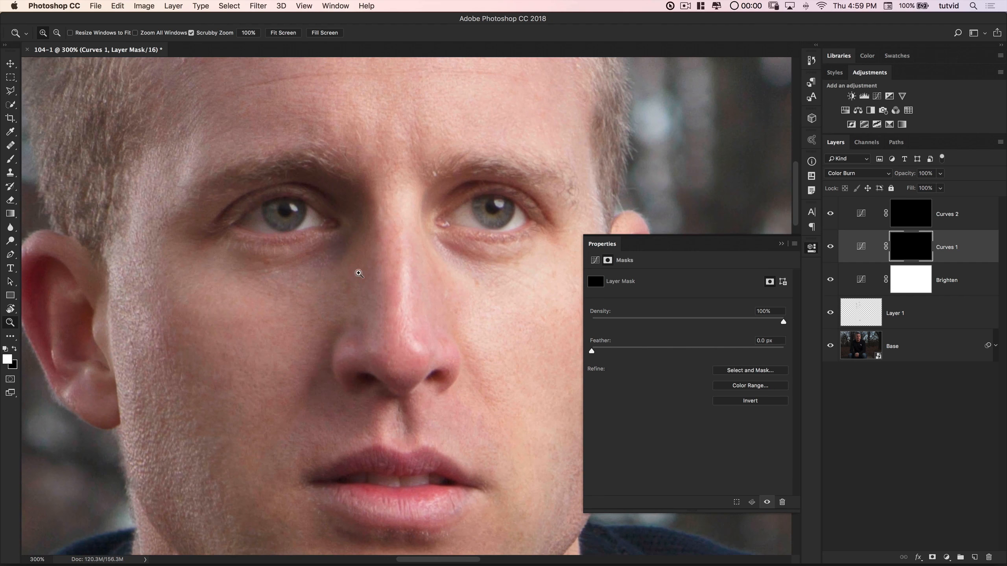
key("b")
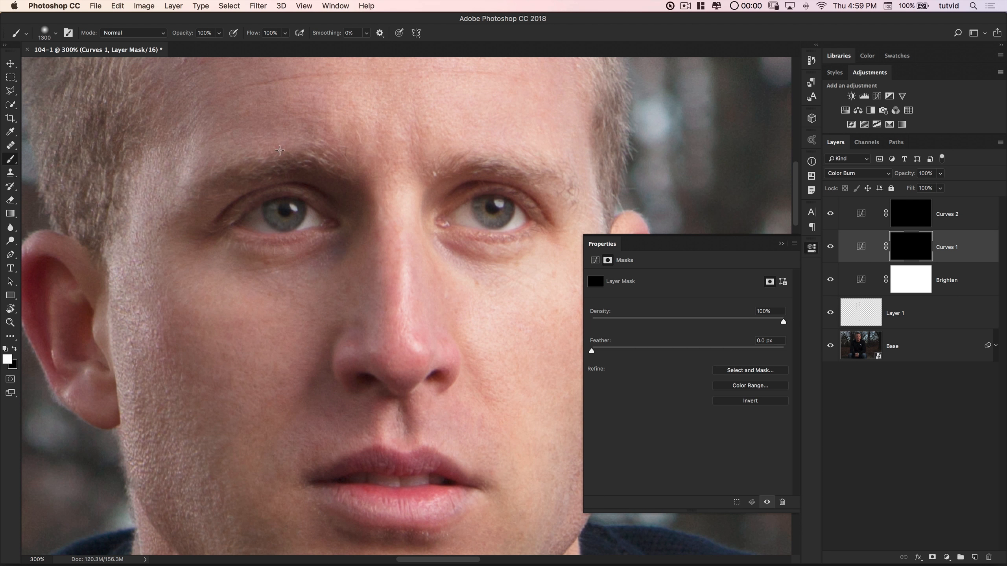
right_click(340, 199)
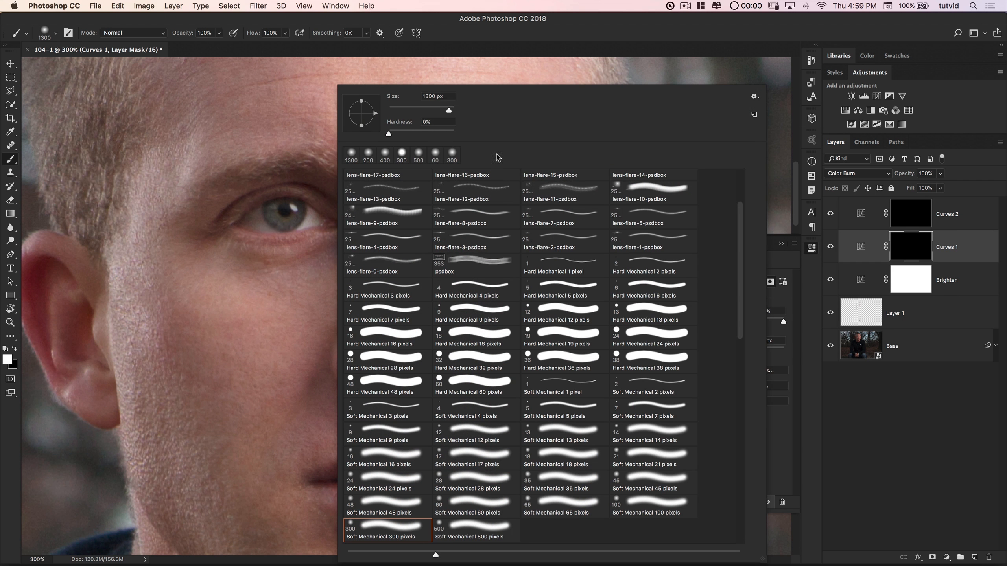
left_click_drag(404, 109, 383, 121)
mouse_move(228, 232)
left_mouse_down()
mouse_move(257, 280)
mouse_move(311, 296)
left_mouse_up()
key("super+z")
key("bracketleft")
key("bracketleft")
key("bracketleft")
key("bracketleft")
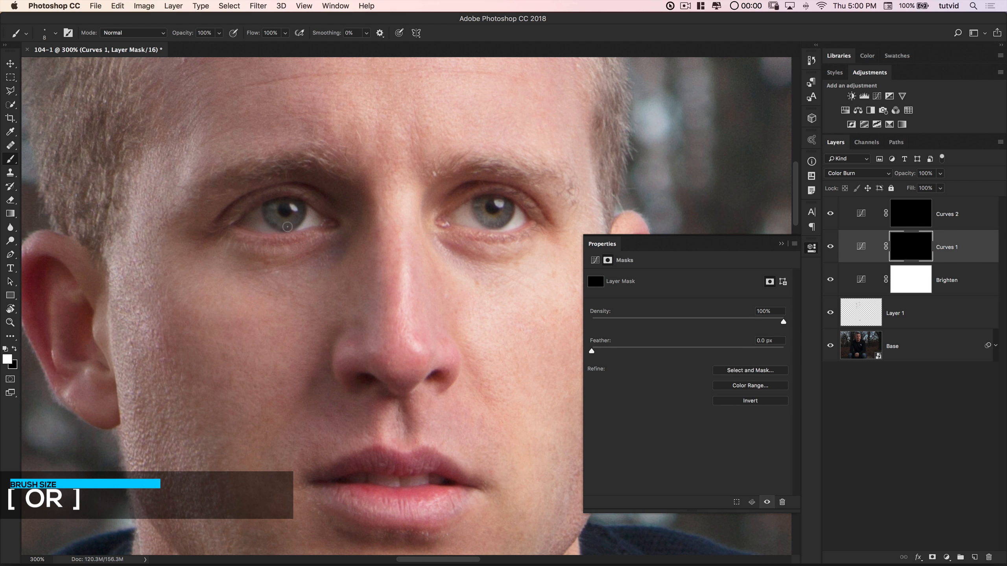
Step: Try full-opacity burn strokes with a 7 px brush over the iris edge and the eyebrow, undoing each one
right_click(291, 227)
left_click_drag(348, 135, 334, 137)
left_click_drag(278, 199, 274, 235)
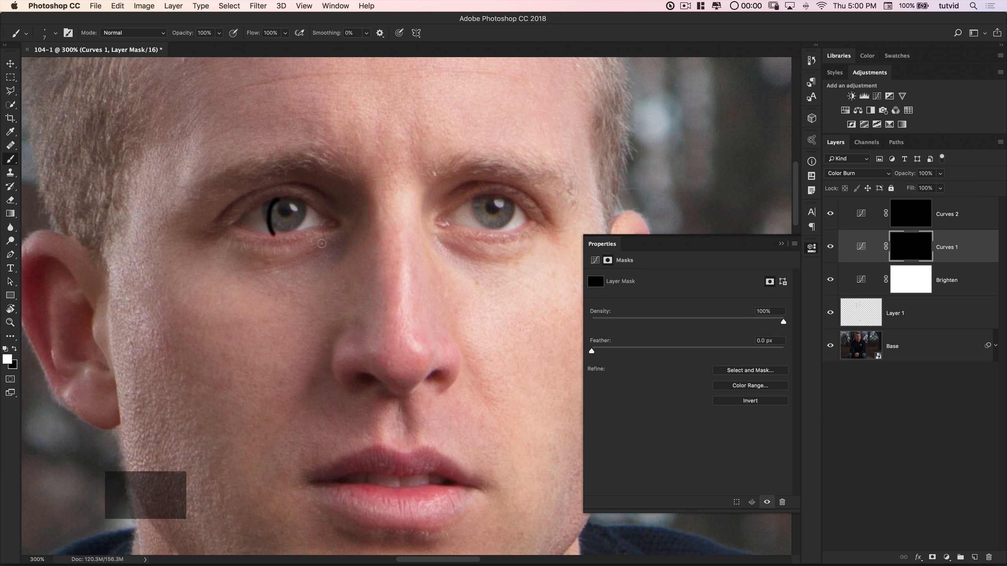
key("super+z")
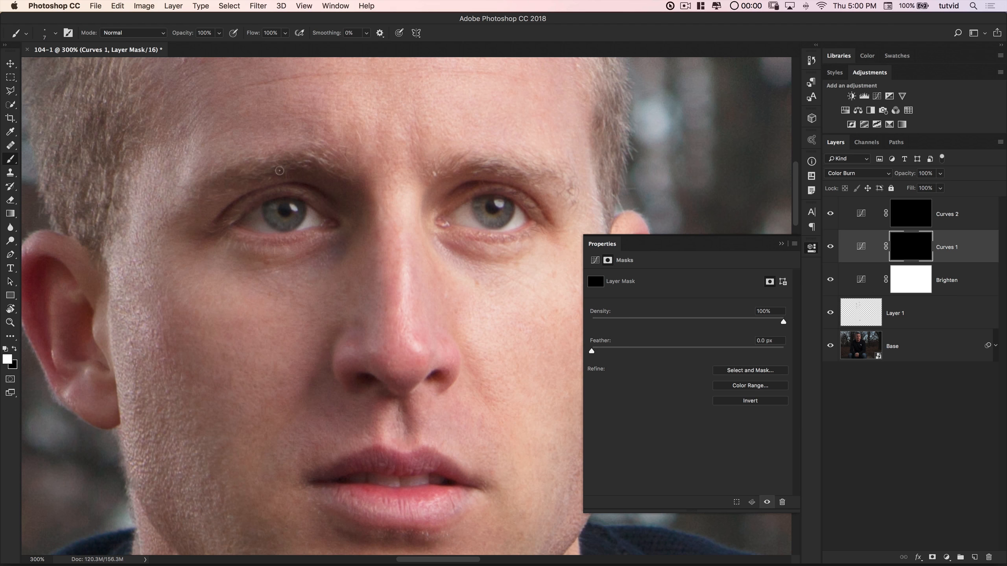
mouse_move(250, 173)
left_mouse_down()
mouse_move(322, 198)
mouse_move(396, 194)
left_mouse_up()
key("super+z")
Step: Lower the brush opacity to 13% and burn along the iris edge and eyelid line of the eye at image left
left_click(219, 34)
left_click_drag(218, 45, 177, 46)
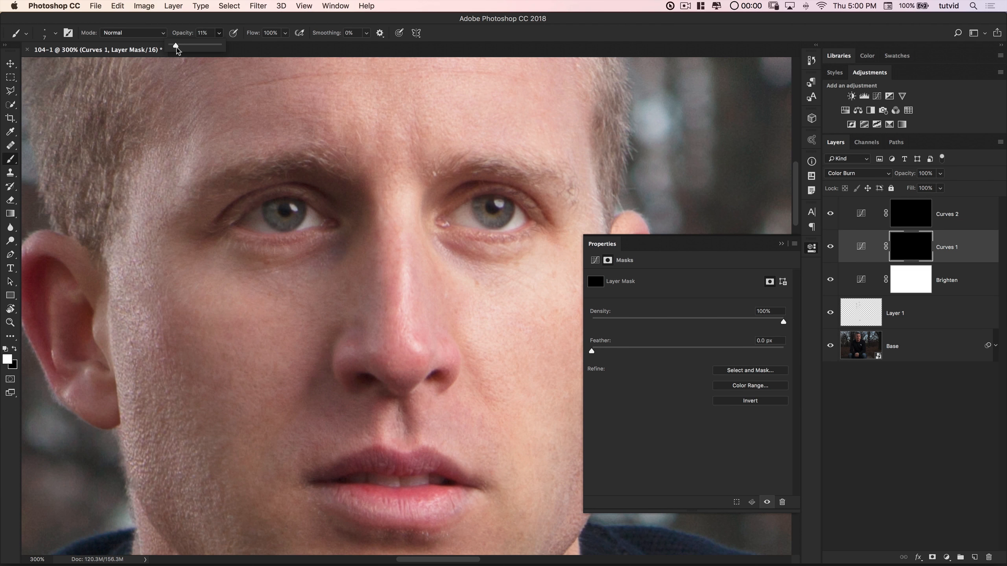
left_click_drag(238, 223, 316, 208)
left_click_drag(229, 204, 341, 223)
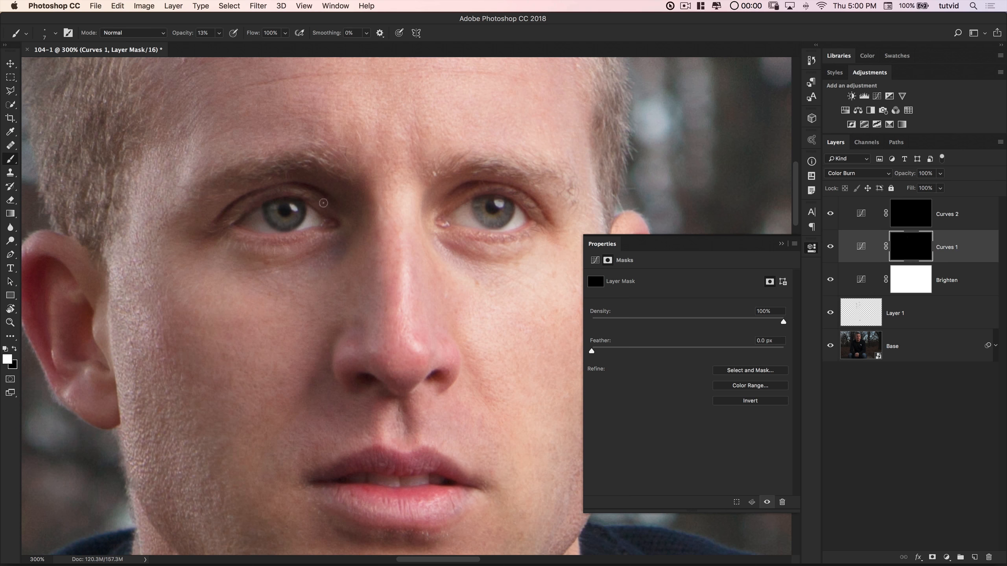
Step: Deepen the burning around both eyes on the Color Burn mask, varying the brush size up to 30 px
key("bracketright")
key("bracketright")
key("bracketright")
key("bracketright")
key("bracketright")
key("bracketright")
key("bracketleft")
key("bracketleft")
key("bracketleft")
key("bracketleft")
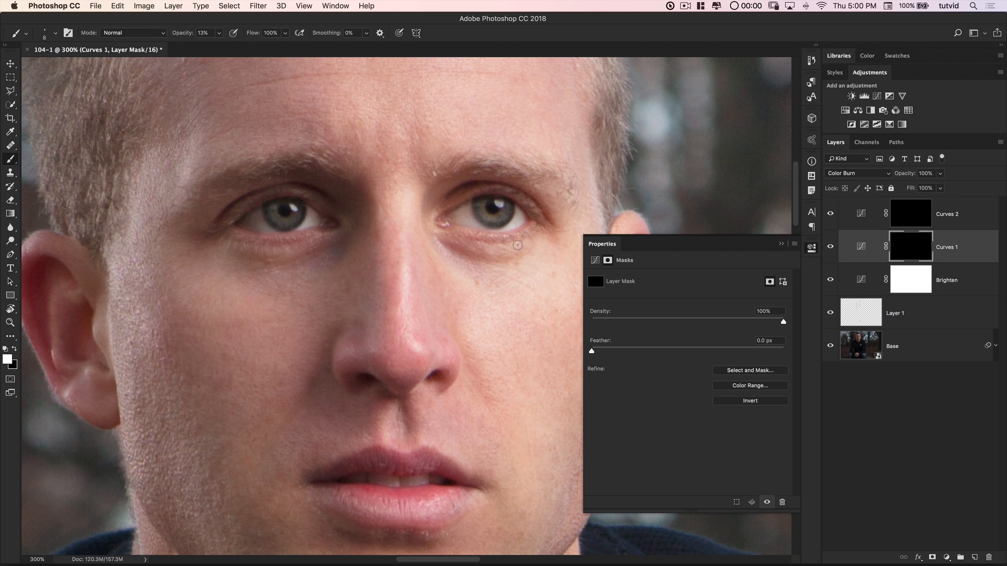
key("bracketright")
key("bracketright")
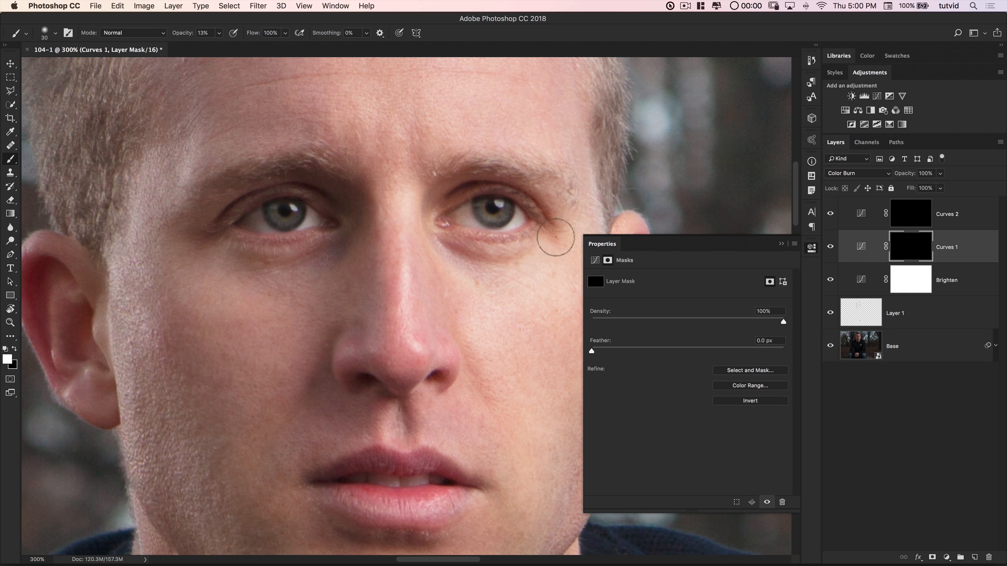
key("super+minus")
key("super+minus")
key("super+minus")
key("super+minus")
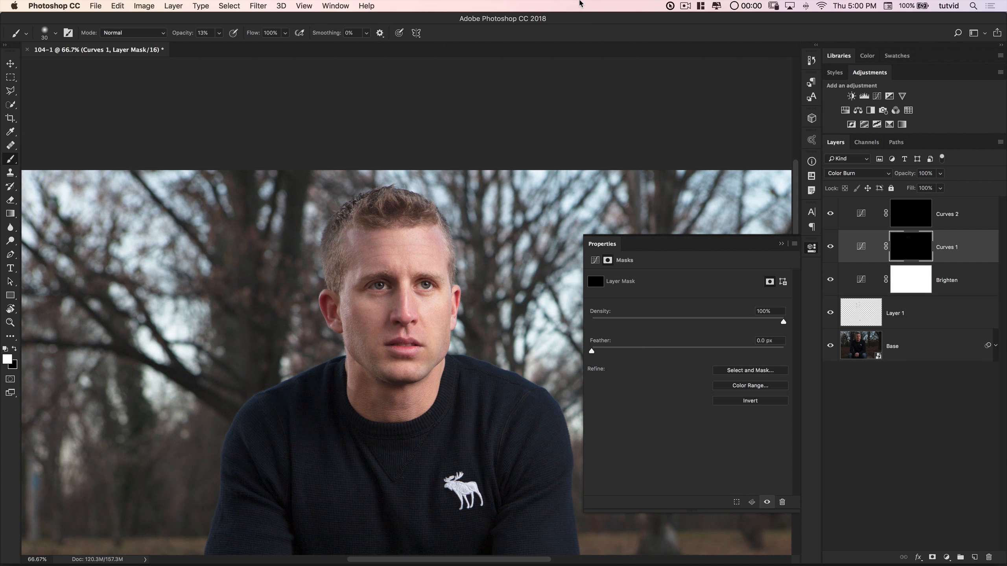
Step: Target the Color Dodge layer's mask and brighten the iris of the eye at image right with a small brush
key("z")
left_click_drag(396, 294, 346, 295)
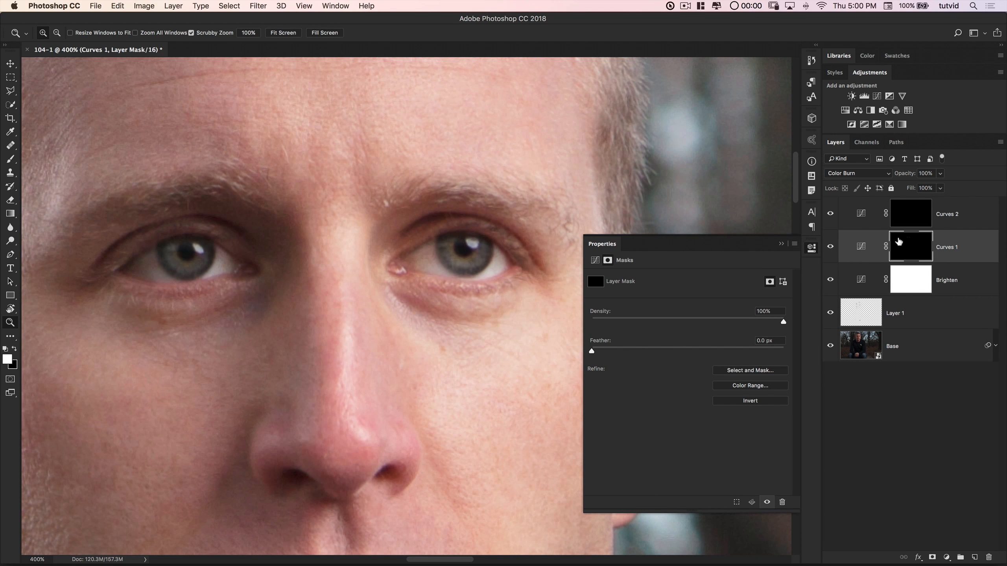
left_click(930, 227)
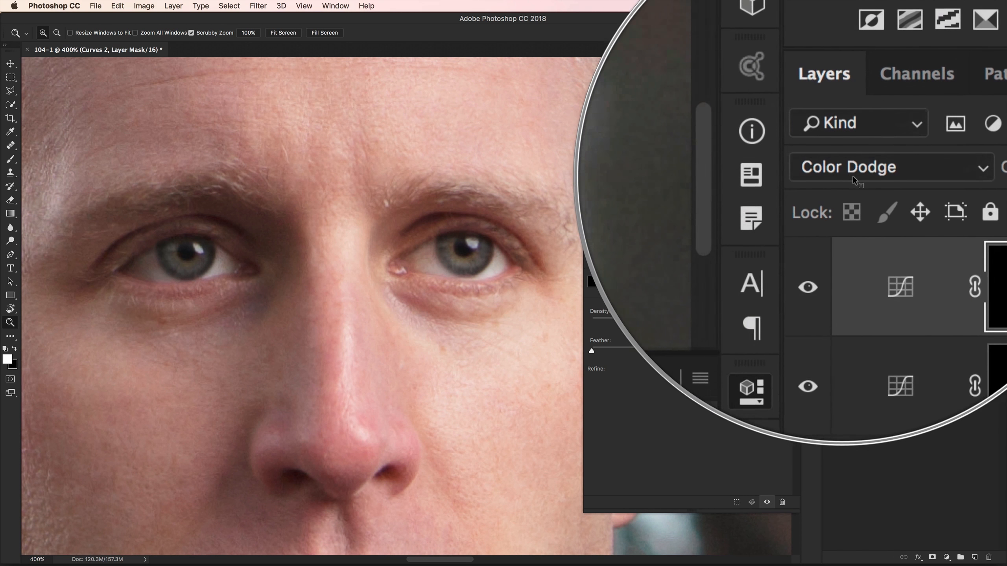
key("b")
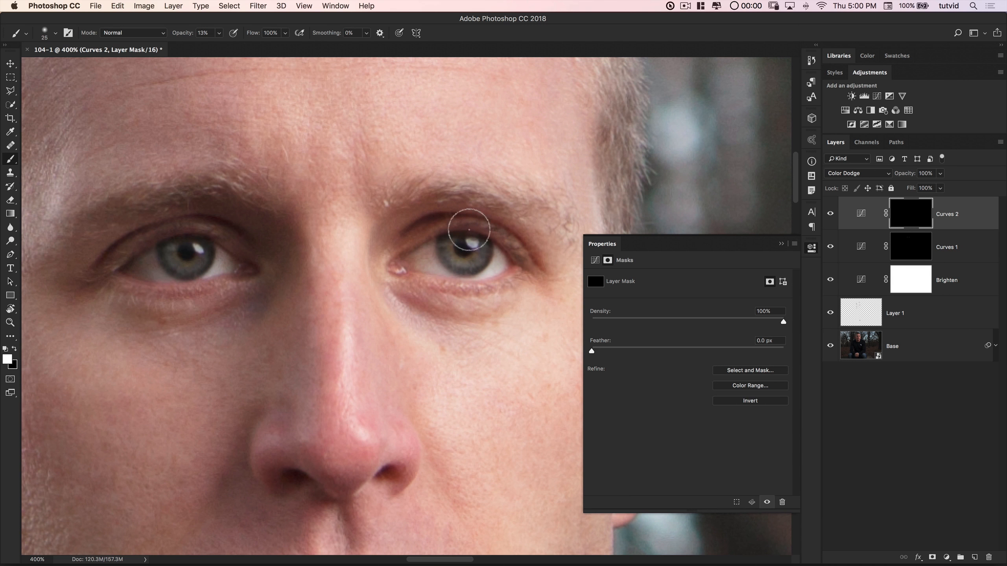
key("bracketright")
key("bracketright")
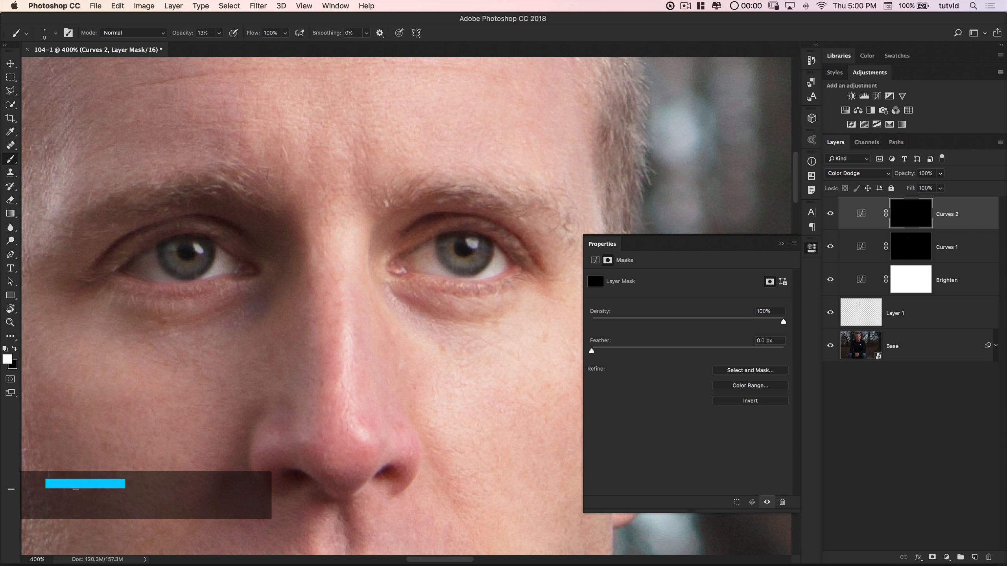
left_click_drag(438, 249, 435, 263)
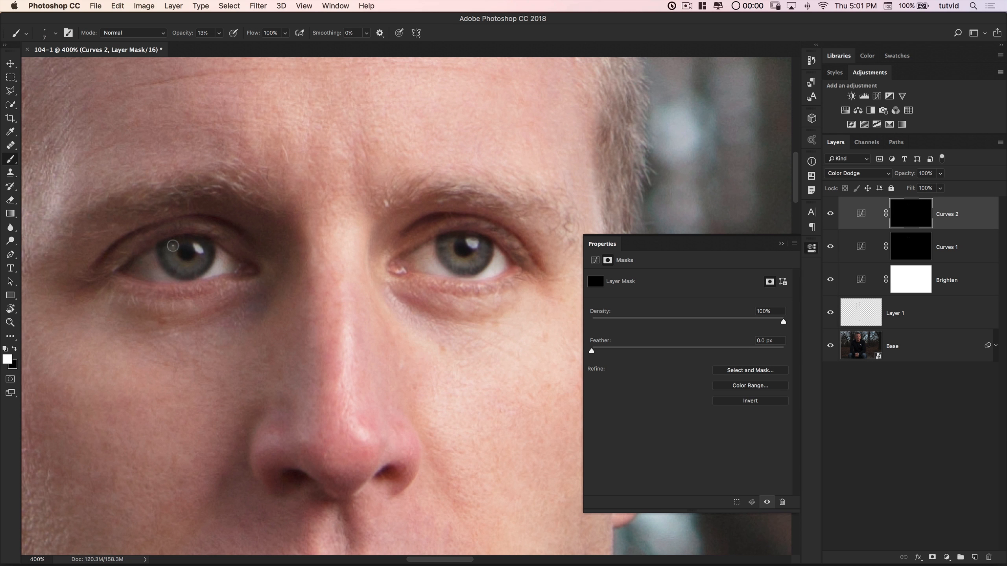
Step: Brighten the remaining parts of both irises on the Color Dodge mask with a smaller brush
key("bracketleft")
key("bracketleft")
key("bracketleft")
key("bracketleft")
left_click(198, 250)
left_click(482, 248)
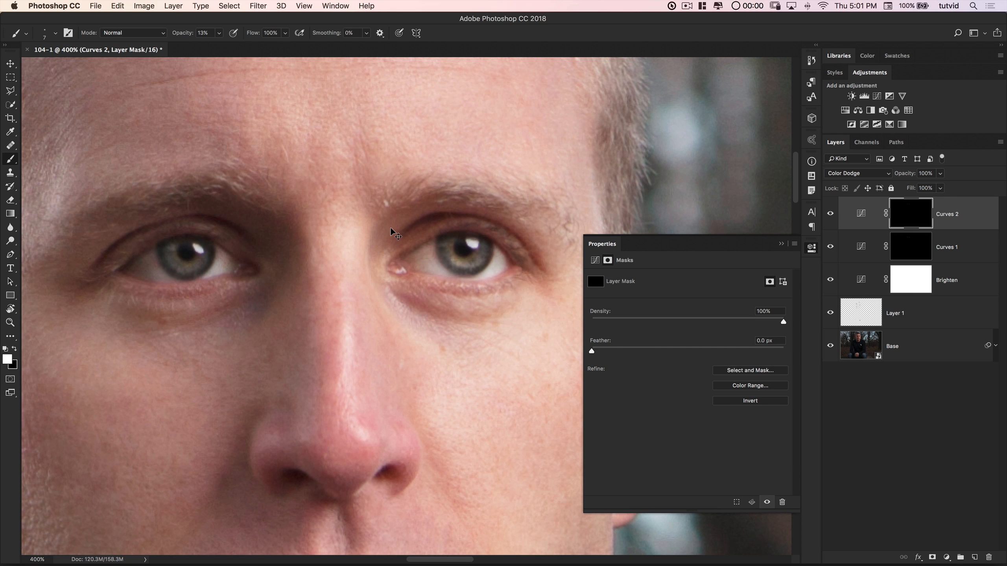
Step: Compare the portrait with the Color Dodge and Color Burn layers hidden and shown, and check their curves
key("super+0")
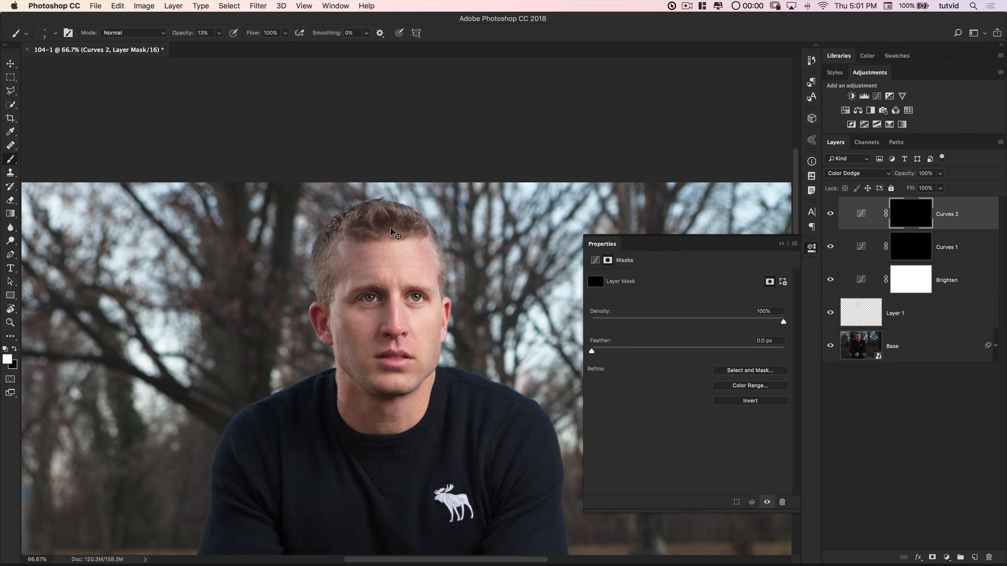
left_click(830, 248)
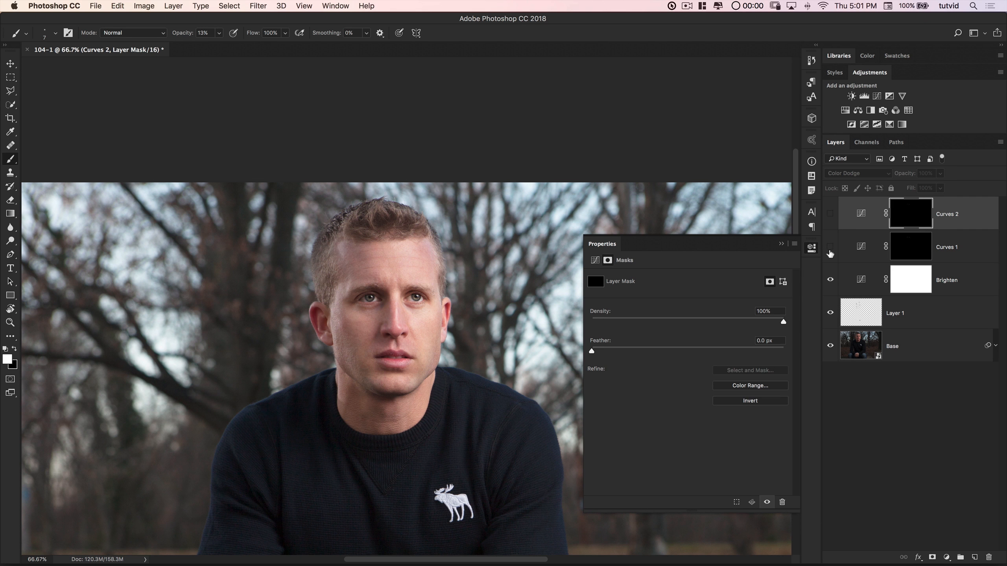
left_click_drag(829, 254, 838, 229)
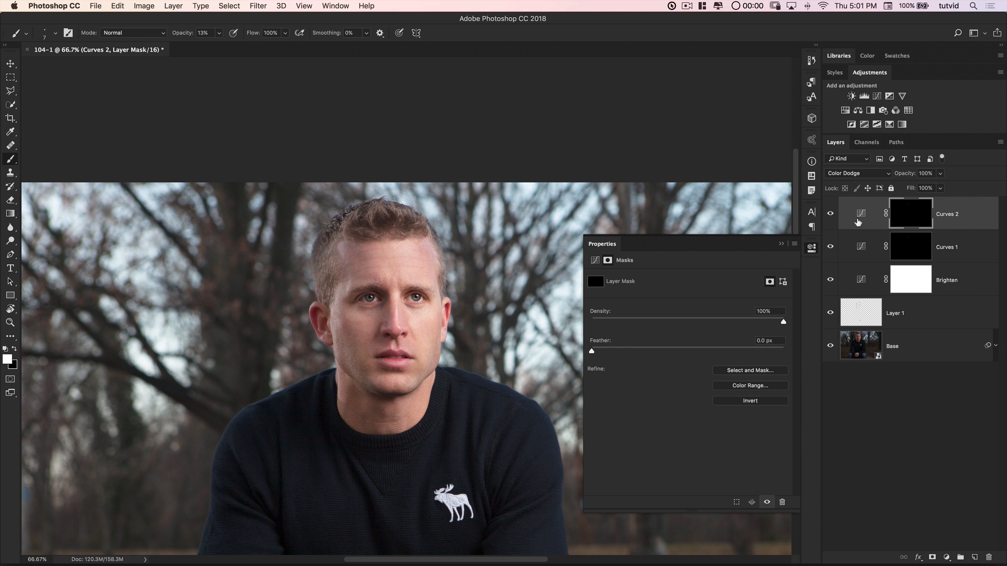
left_click(862, 249)
left_click(861, 214)
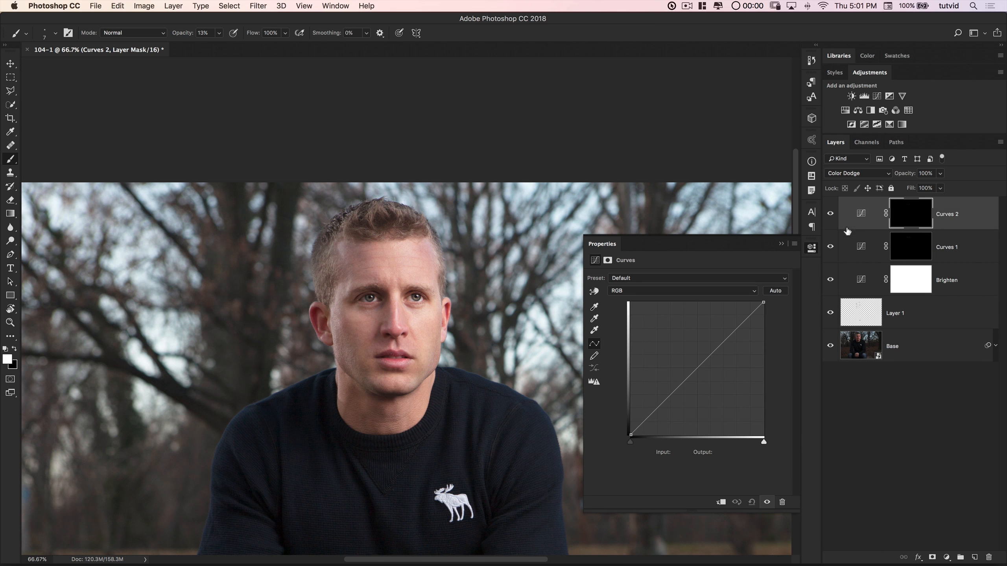
left_click(811, 248)
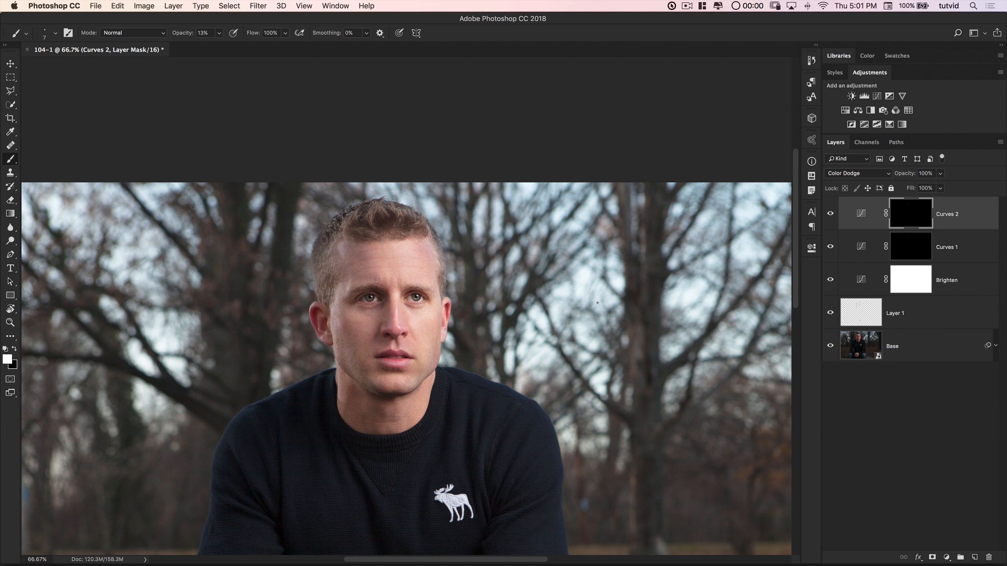
Step: Add a Vibrance adjustment layer above the Curves layers with Vibrance at -54 and invert its mask to black
key("super+minus")
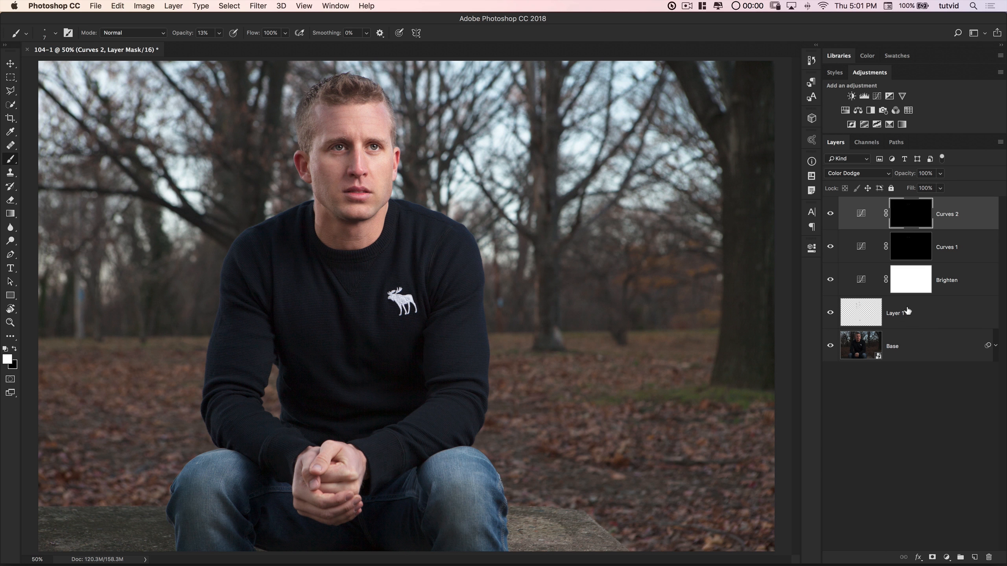
left_click(902, 96)
left_click_drag(666, 287, 636, 292)
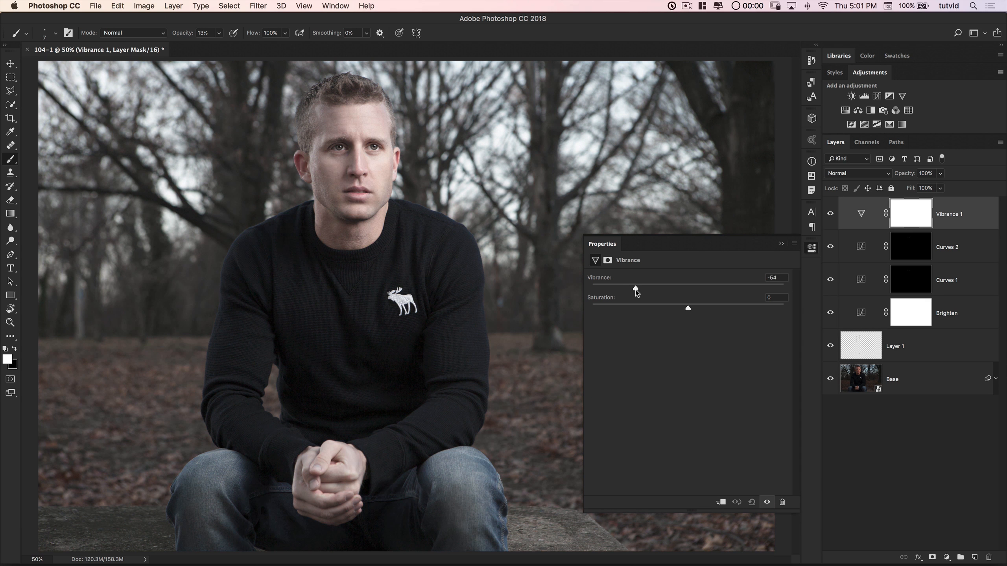
left_click(811, 248)
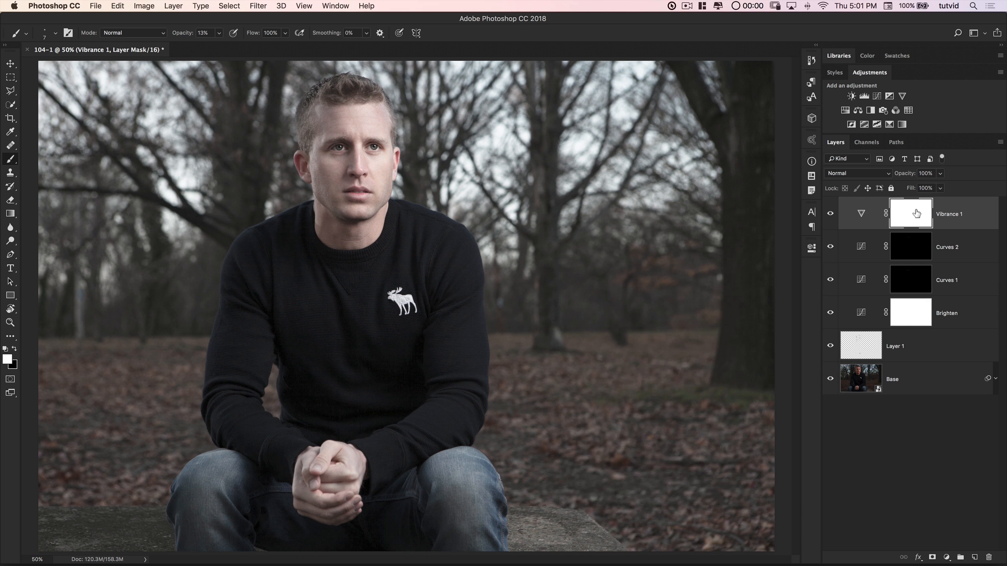
key("super+i")
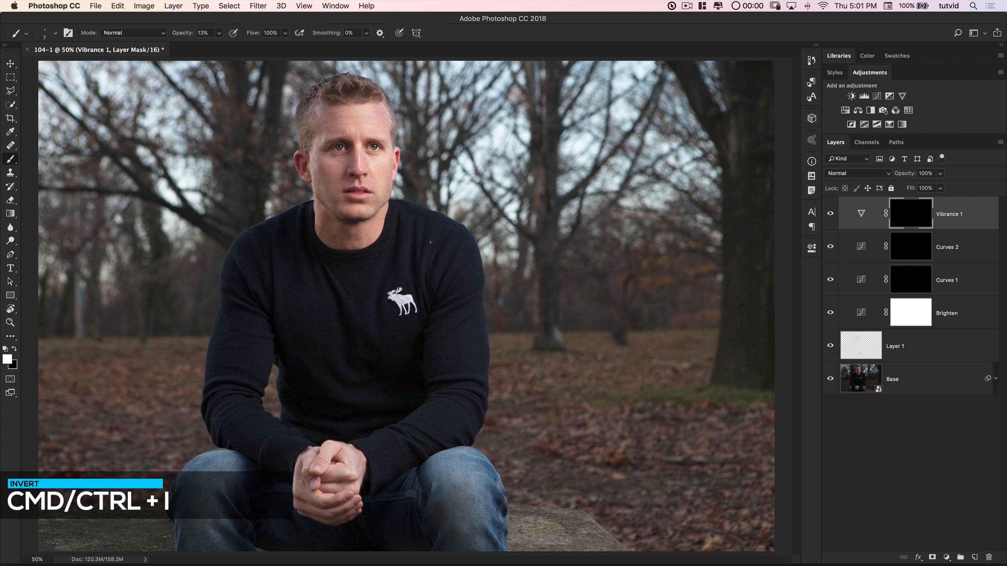
Step: Raise the brush opacity to 48% and start desaturating the eye at image left on the Vibrance mask
key("z")
left_click(349, 155)
left_click(349, 156)
left_click(349, 155)
left_click(353, 156)
left_click_drag(404, 160, 410, 223)
left_click(11, 160)
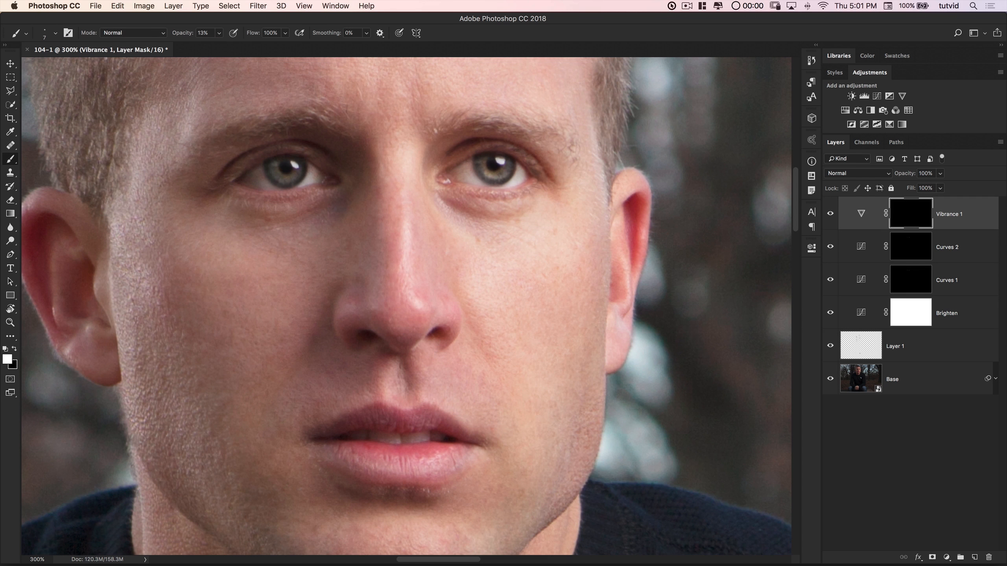
left_click(219, 35)
left_click_drag(217, 45, 232, 46)
left_click(247, 179)
Step: Review the settings of the Vibrance adjustment layer
left_click(860, 217)
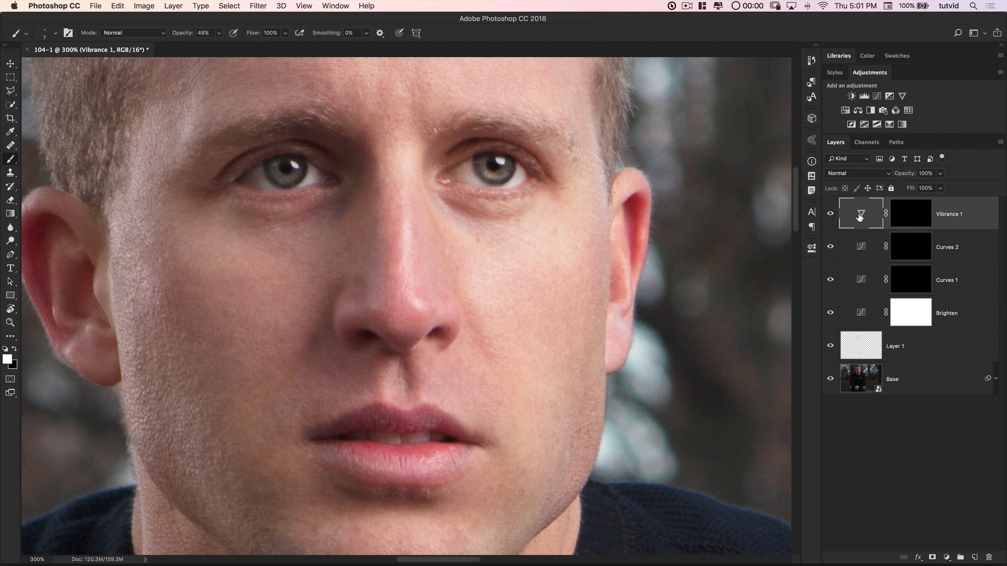
double_click(860, 216)
left_click(812, 248)
Step: Paint on the Vibrance mask to desaturate the reddish areas in and around the eyes, varying the small brush size
left_click(903, 215)
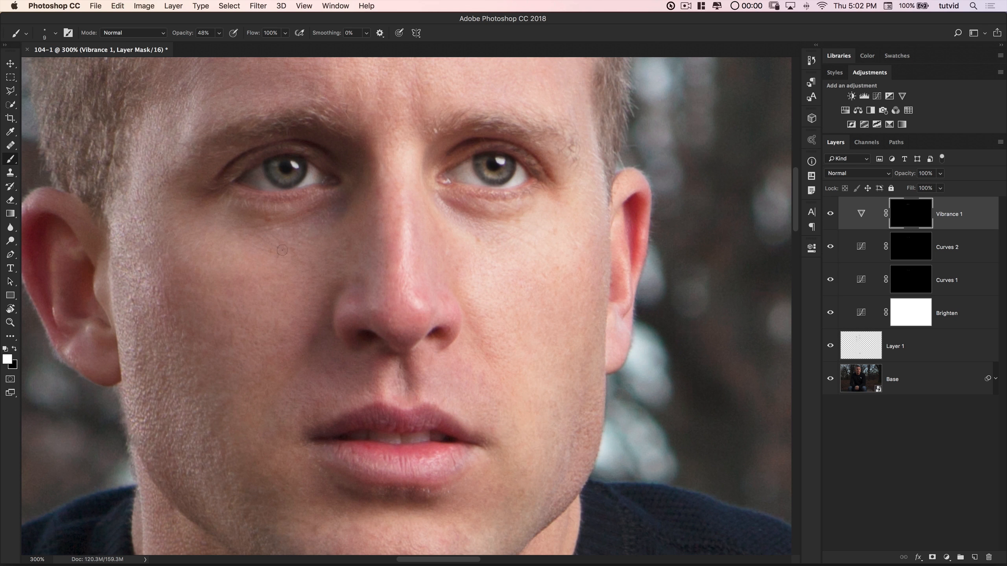
key("bracketright")
key("bracketright")
key("bracketright")
key("bracketleft")
key("bracketleft")
key("bracketleft")
key("super+minus")
key("super+minus")
key("super+minus")
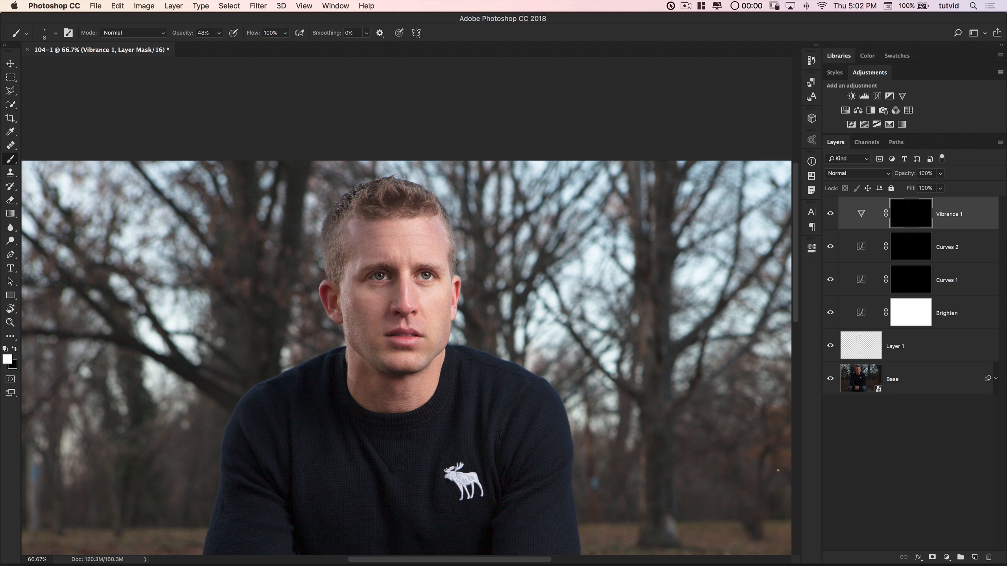
Step: Add a new blank layer above Vibrance 1 and rename it Dodge/Burn
left_click(976, 557)
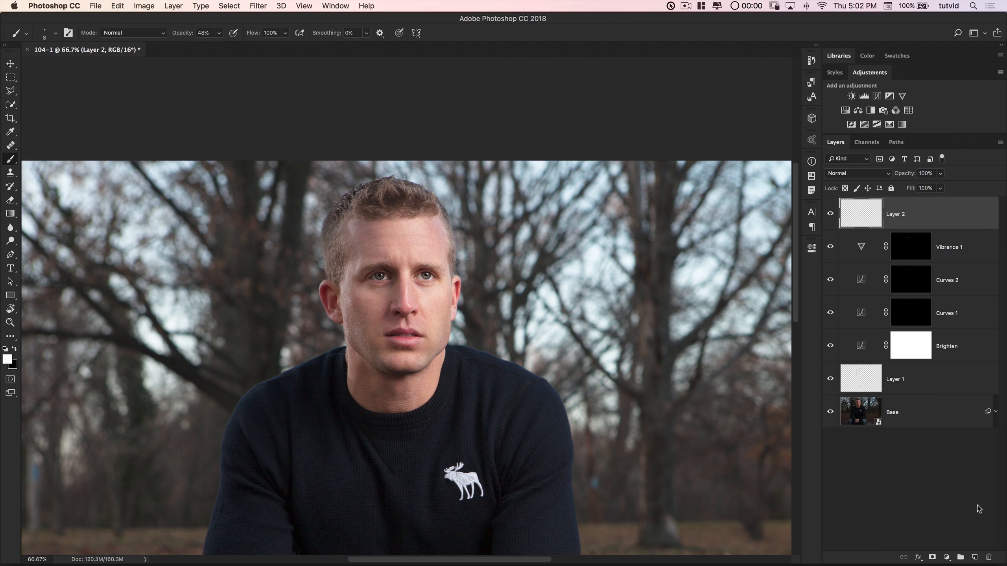
double_click(897, 216)
type("Dodge/Burn")
key("Return")
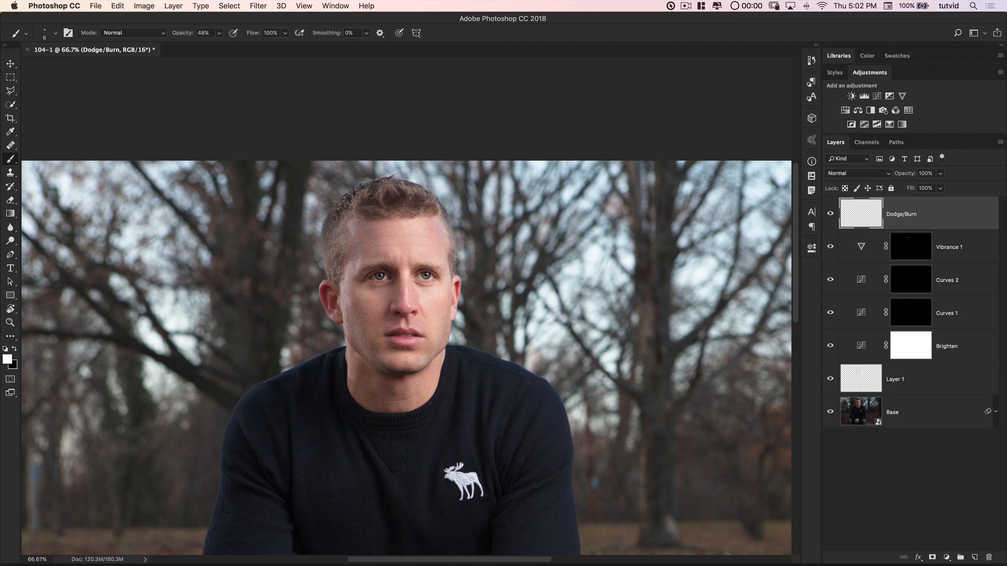
Step: Fill the Dodge/Burn layer with 50% gray and set its blend mode to Overlay
left_click(118, 5)
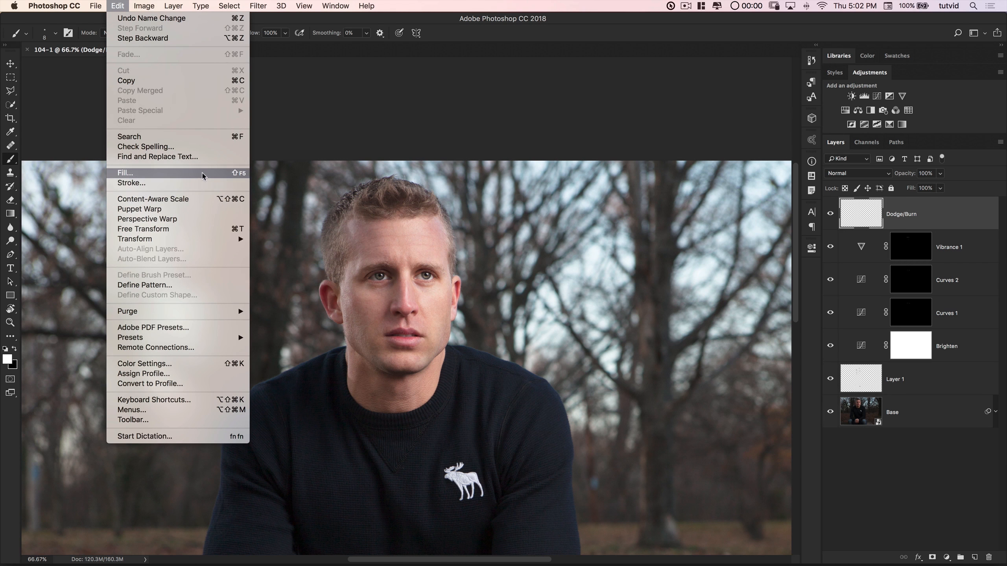
left_click(135, 174)
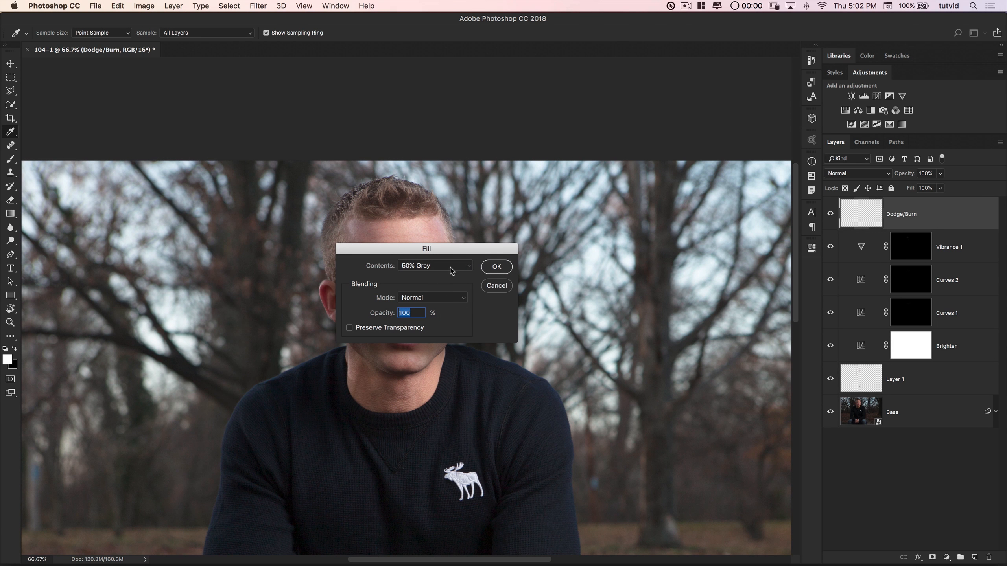
left_click(496, 267)
key("b")
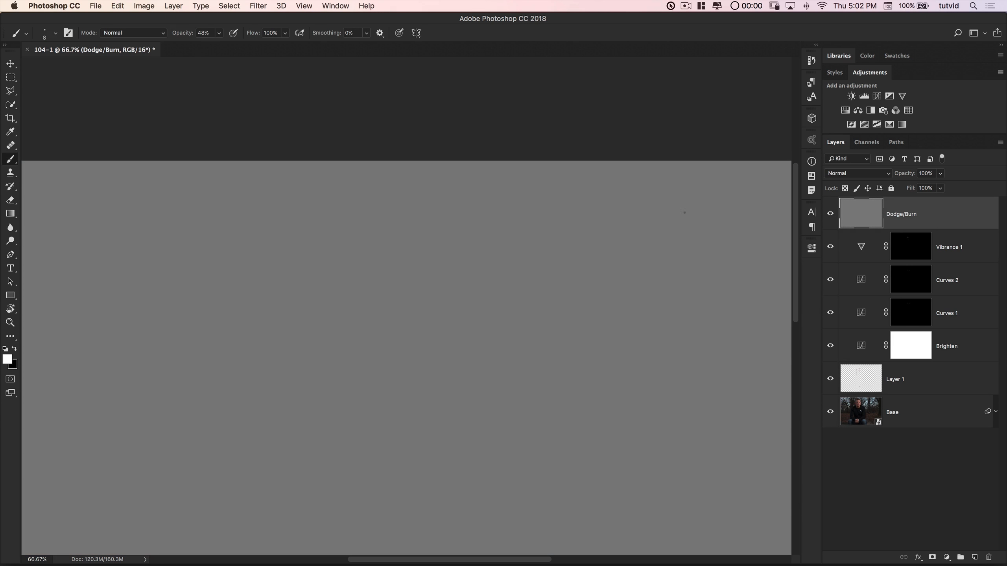
key("super+0")
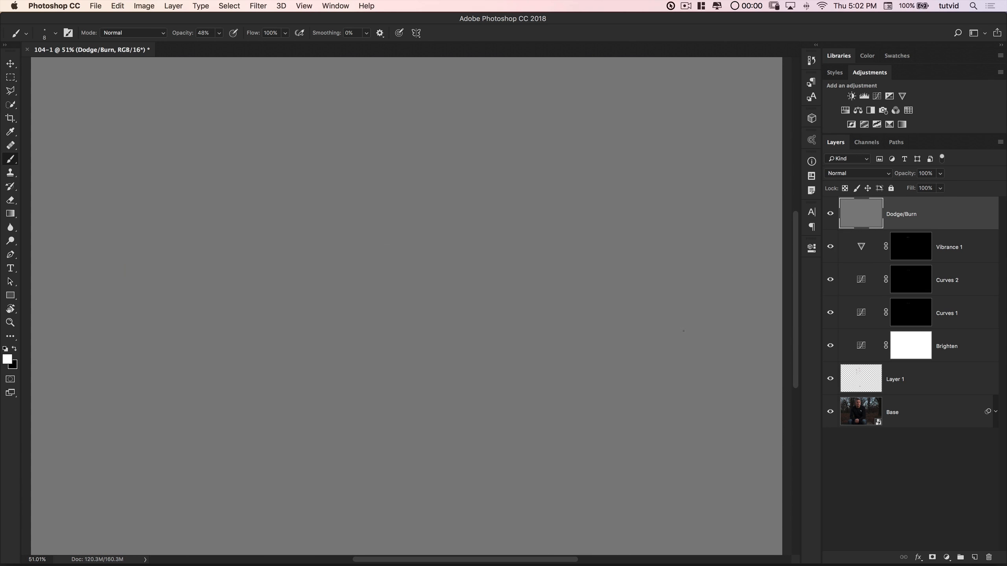
left_click(838, 174)
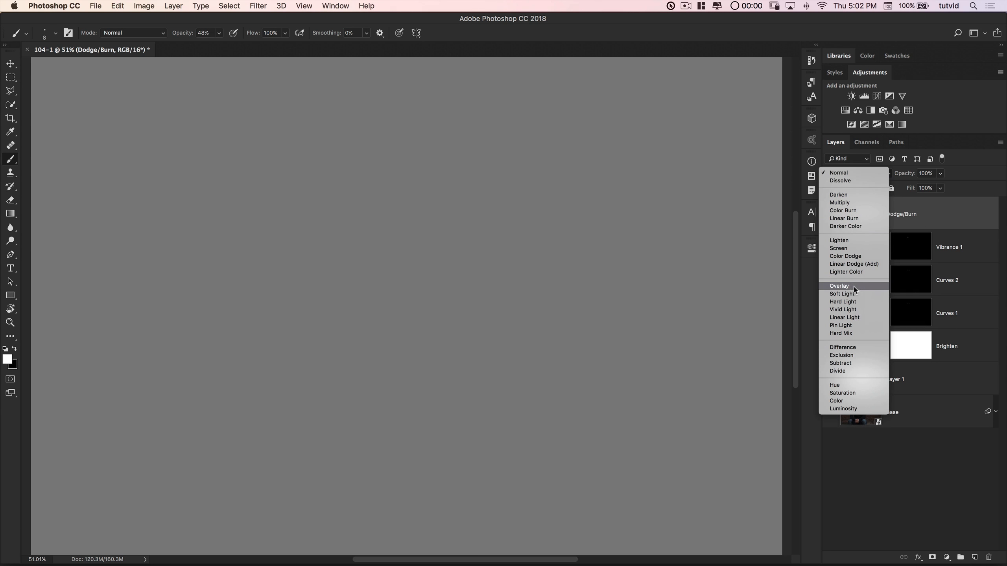
left_click(842, 281)
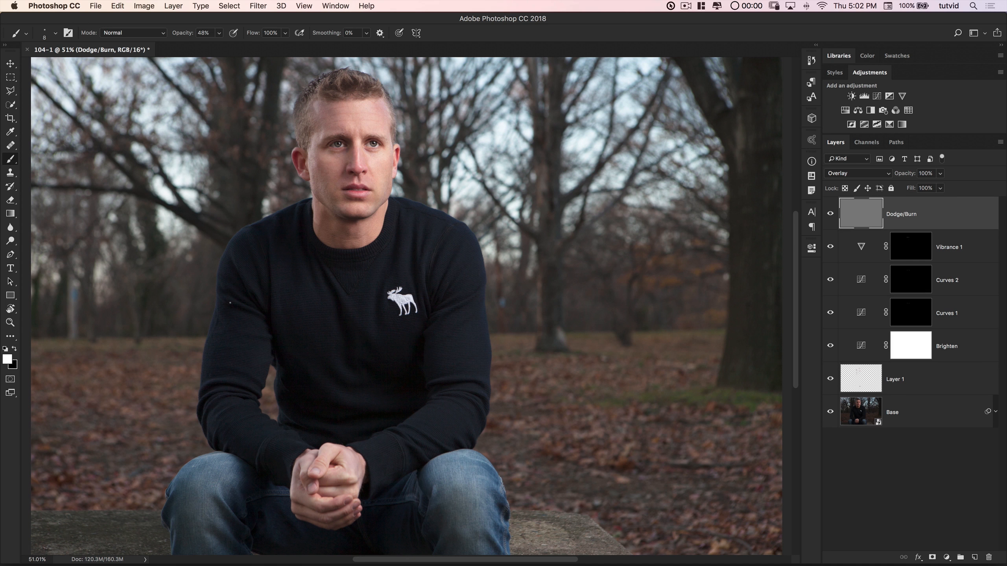
Step: Dodge highlights on the sweater folds, hands and jeans with the Dodge tool at 20% exposure on Midtones, varying the large soft brush
left_click(10, 241)
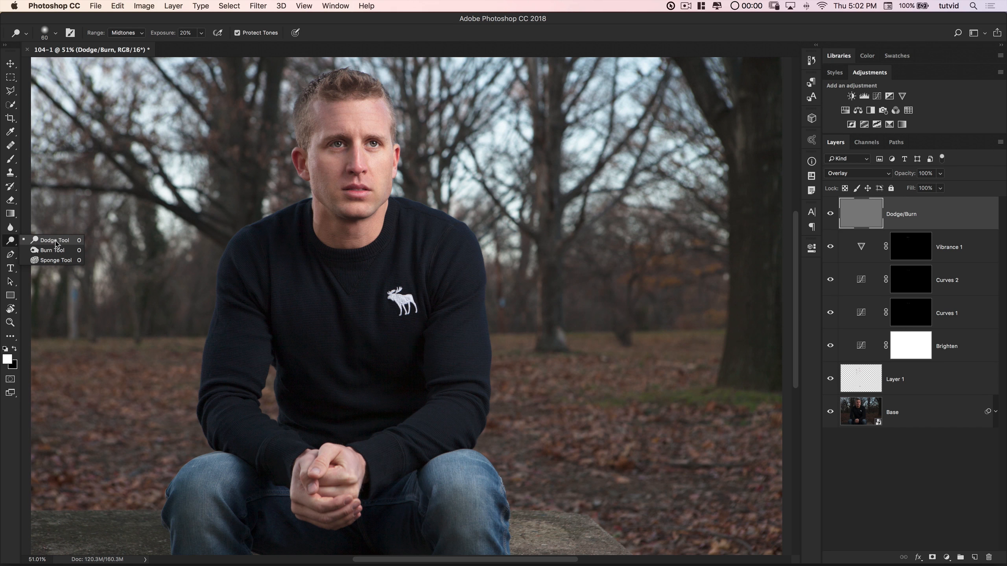
left_click(43, 240)
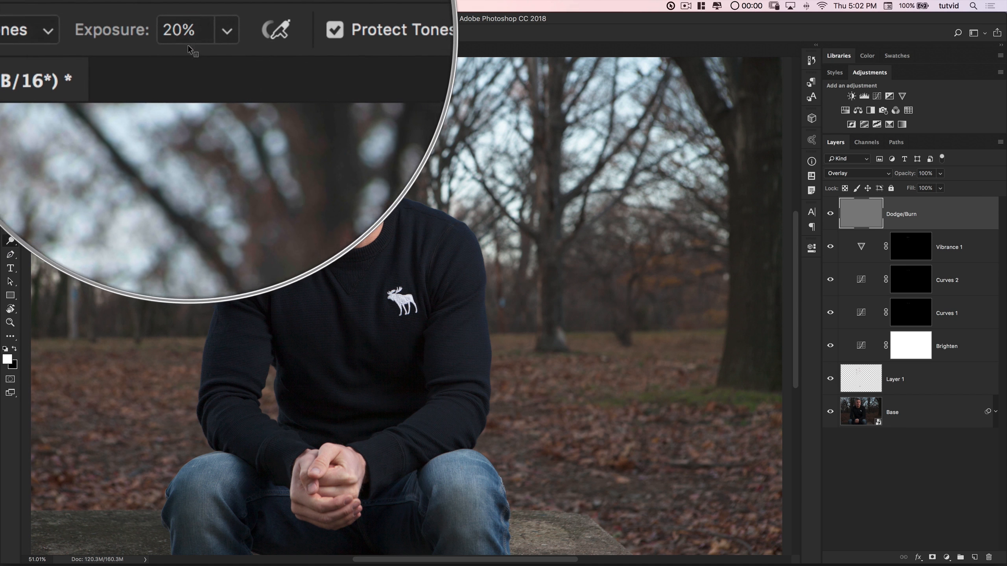
key("bracketright")
key("bracketright")
key("bracketright")
key("bracketright")
key("bracketright")
key("bracketright")
mouse_move(284, 274)
left_mouse_down()
mouse_move(273, 244)
mouse_move(382, 328)
mouse_move(475, 215)
mouse_move(506, 271)
mouse_move(445, 262)
mouse_move(477, 319)
mouse_move(448, 369)
left_mouse_up()
mouse_move(380, 453)
left_mouse_down()
mouse_move(469, 411)
mouse_move(243, 411)
mouse_move(209, 353)
mouse_move(245, 279)
mouse_move(418, 314)
mouse_move(328, 380)
mouse_move(323, 347)
mouse_move(337, 413)
left_mouse_up()
mouse_move(205, 480)
left_mouse_down()
mouse_move(229, 526)
mouse_move(215, 485)
left_mouse_up()
key("bracketright")
key("bracketright")
key("bracketright")
key("bracketright")
key("bracketleft")
key("bracketleft")
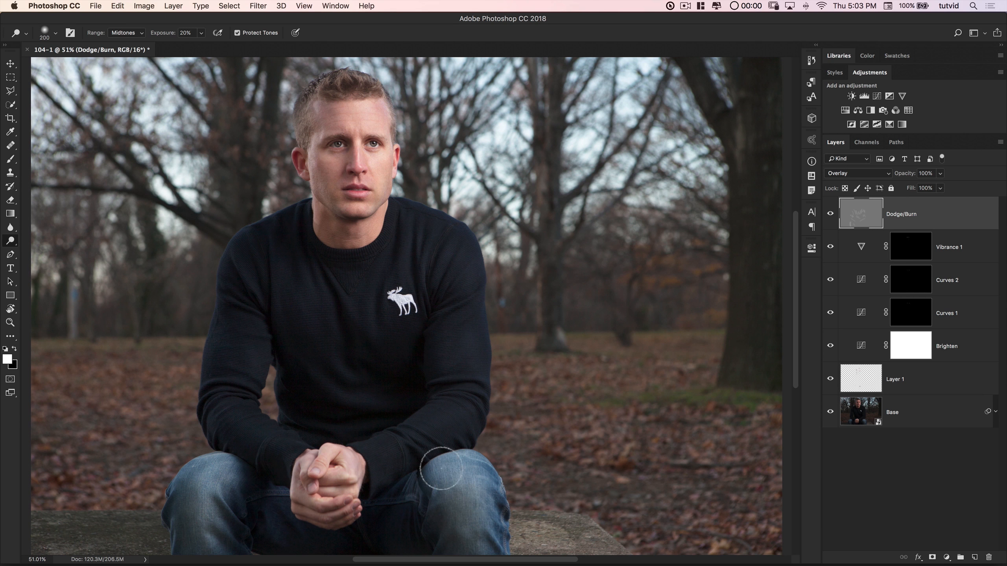
Step: Dodge finer highlights with a smaller brush and brighten the edge of the face at image left from forehead to jaw
key("bracketleft")
key("bracketleft")
key("bracketleft")
key("bracketleft")
key("bracketleft")
key("bracketleft")
key("bracketleft")
key("bracketleft")
key("bracketleft")
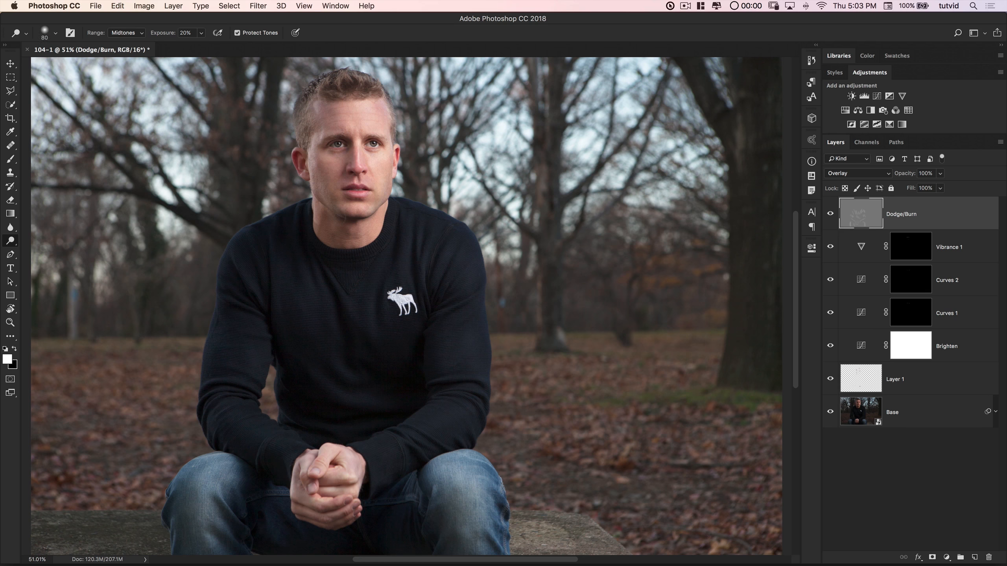
key("bracketright")
key("bracketright")
key("bracketleft")
key("bracketleft")
left_click_drag(316, 105, 315, 197)
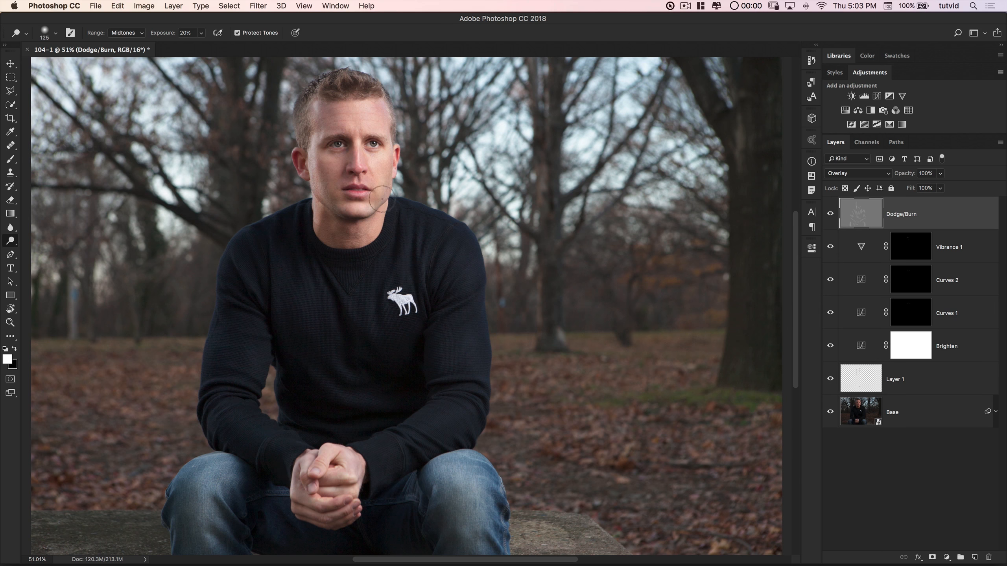
Step: Zoom in to 200% on the face and dodge the nose highlights with a tiny brush of about 10 px
key("bracketleft")
key("super+equal")
key("super+equal")
key("super+equal")
left_click_drag(492, 353, 554, 520)
mouse_move(238, 51)
left_mouse_down()
mouse_move(357, 328)
mouse_move(294, 337)
left_mouse_up()
key("bracketleft")
key("bracketleft")
key("bracketleft")
key("bracketleft")
key("bracketright")
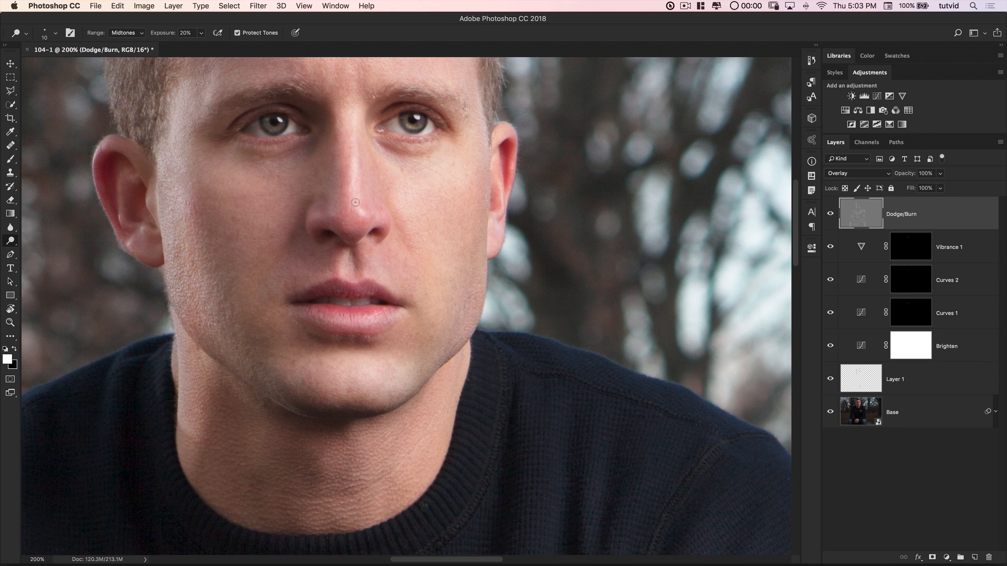
Step: Dodge and burn the forehead and brow area, varying the brush between about 35 and 300 px
key("bracketright")
key("bracketright")
key("bracketright")
key("bracketright")
key("bracketright")
scroll(455, 276, "up", 10)
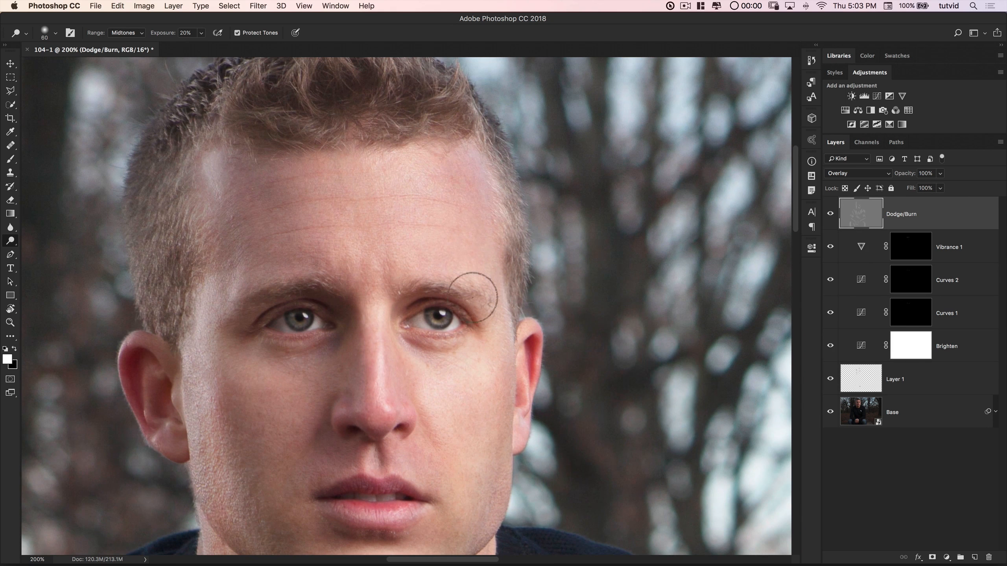
key("bracketright")
key("bracketright")
key("bracketright")
key("bracketright")
key("bracketright")
key("bracketright")
key("bracketright")
key("bracketright")
key("bracketright")
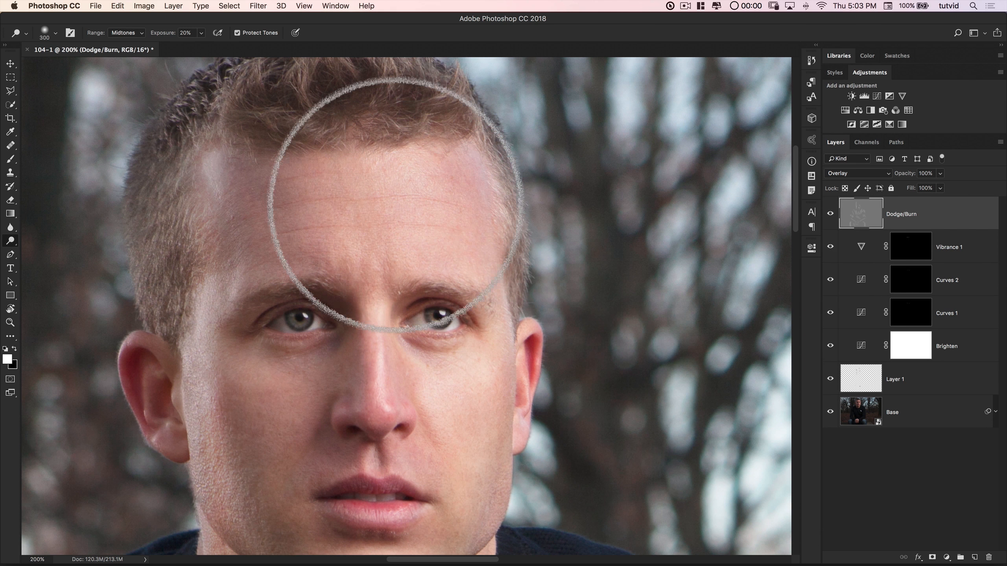
key("bracketleft")
key("bracketleft")
key("bracketleft")
key("bracketleft")
key("bracketleft")
key("bracketleft")
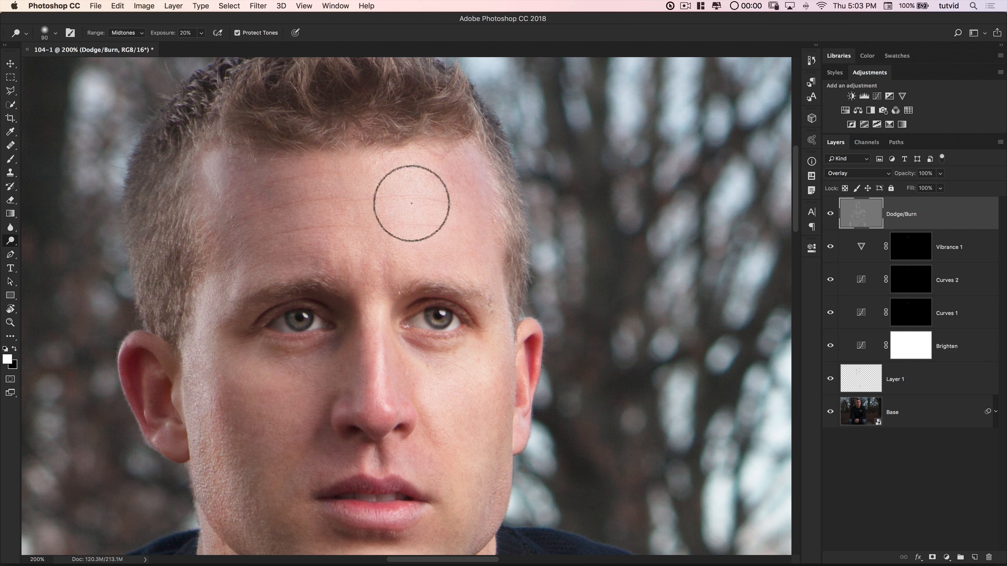
key("bracketleft")
key("bracketleft")
key("bracketleft")
key("bracketleft")
key("bracketleft")
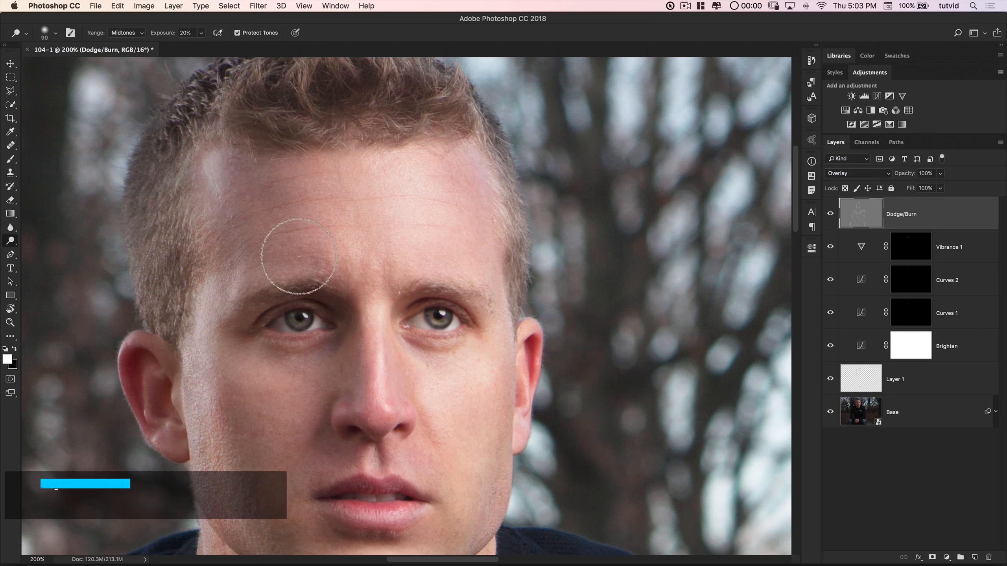
key("bracketleft")
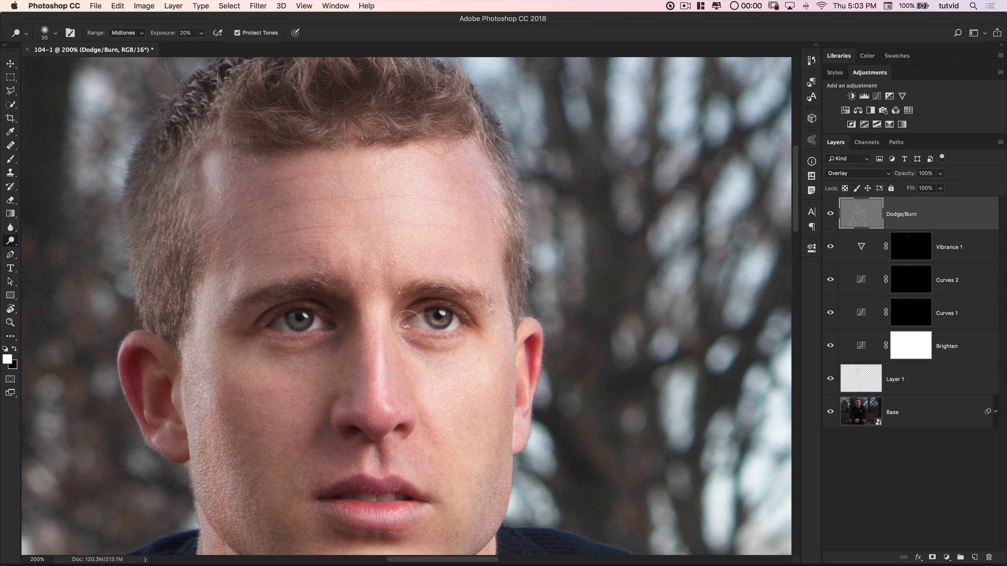
Step: Contour the lower face, chin and neck with a 90 px brush, temporarily switching the Dodge tool to burning for the shadows
key("bracketright")
key("bracketright")
key("bracketright")
key("bracketright")
key("bracketright")
key("bracketright")
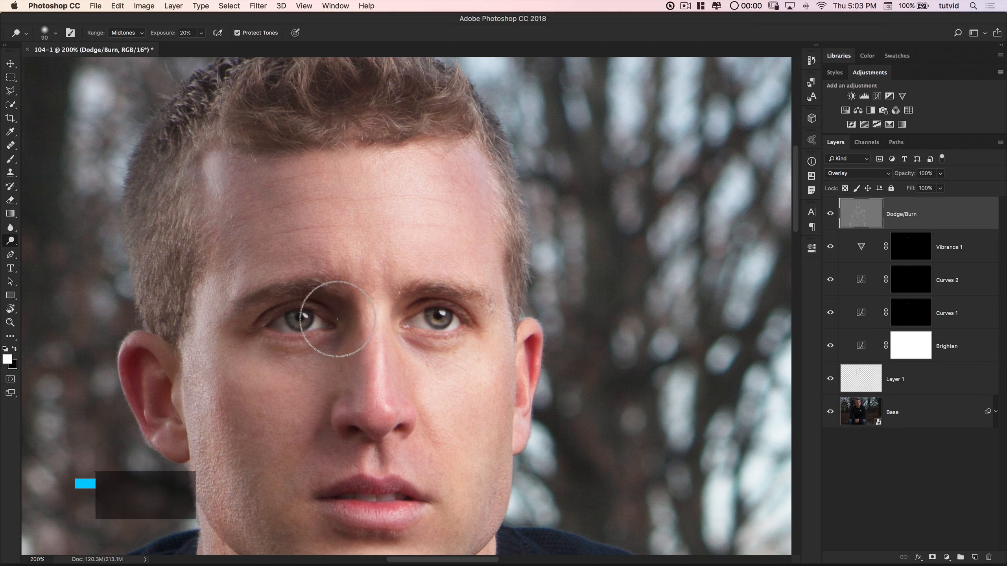
scroll(394, 315, "down", 5)
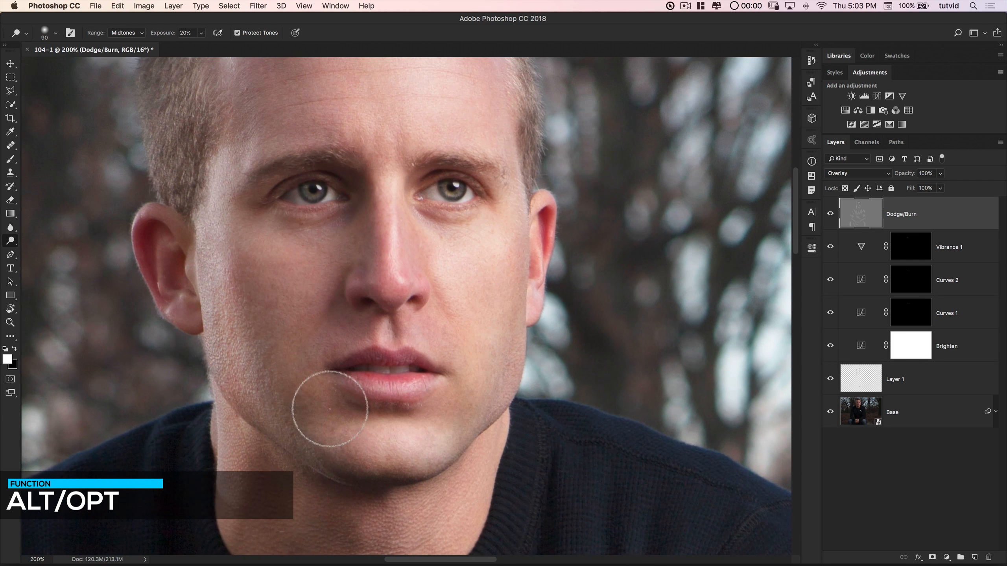
mouse_move(363, 516)
left_mouse_down()
mouse_move(438, 518)
mouse_move(428, 512)
left_mouse_up()
left_click_drag(389, 413, 413, 238)
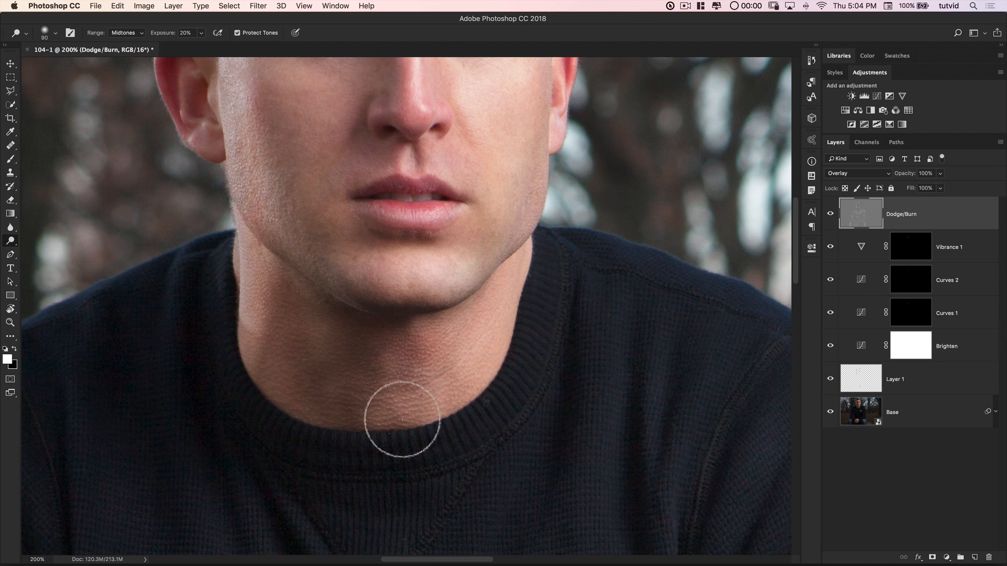
Step: Burn the shadows of the jeans and hands with the Burn tool at 50% exposure, and compare the image without the Dodge/Burn layer
key("super+minus")
key("super+minus")
key("super+minus")
key("super+0")
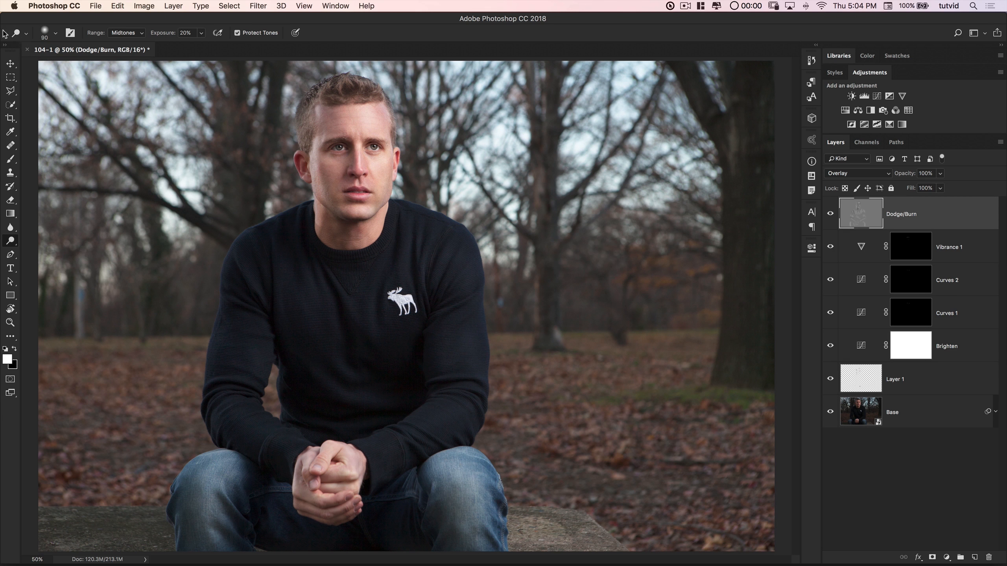
left_click_drag(11, 243, 43, 249)
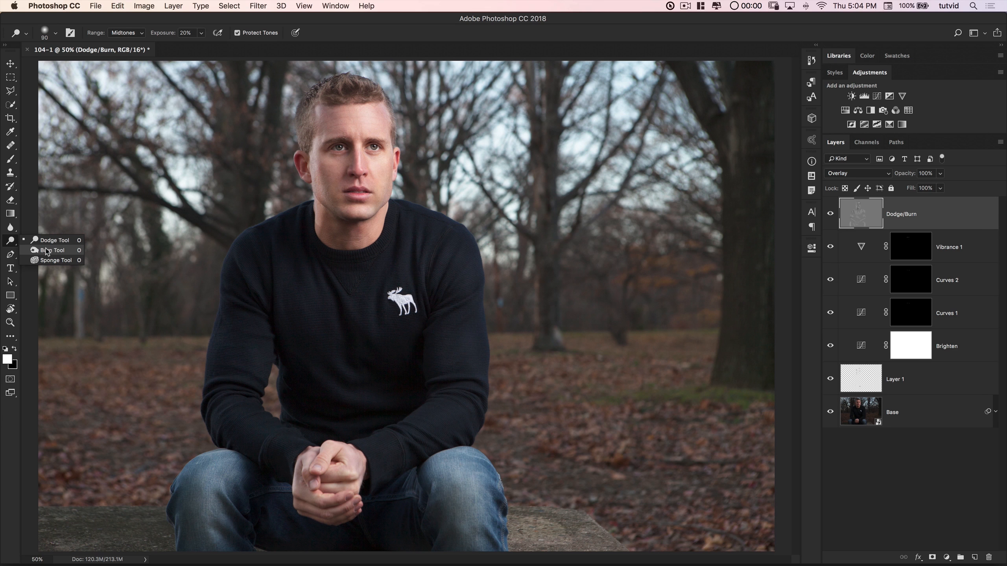
left_click_drag(46, 251, 46, 250)
key("bracketleft")
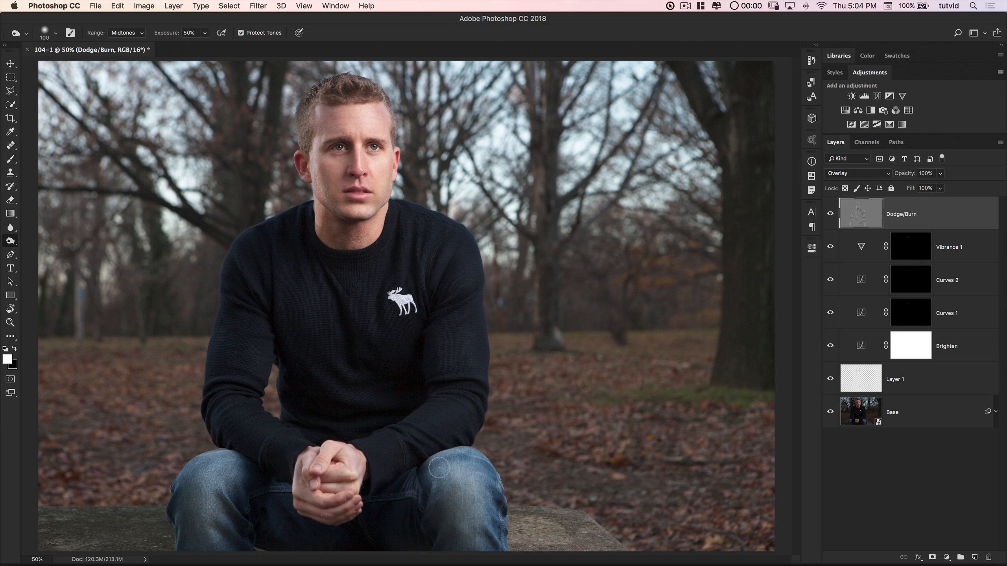
key("super+z")
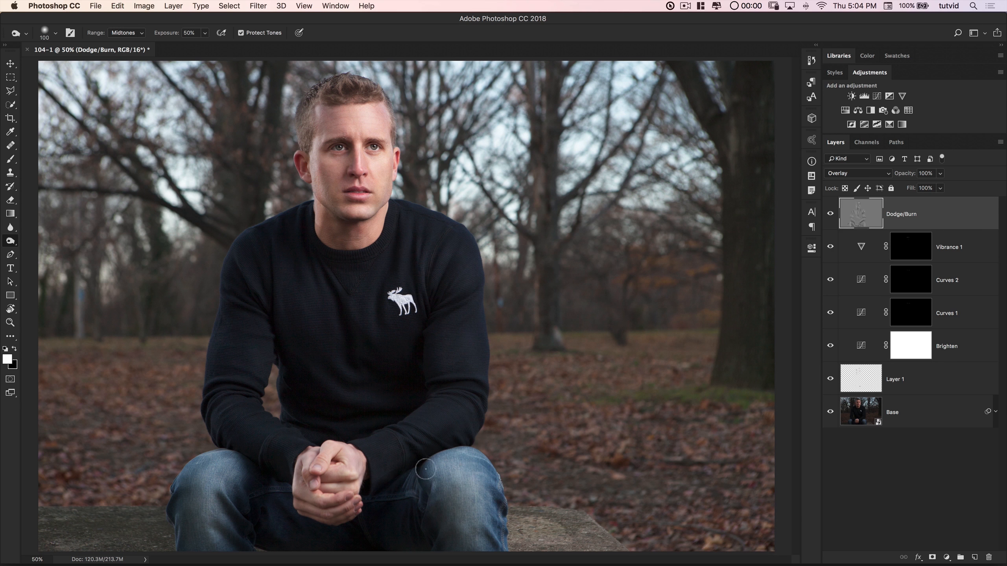
left_click_drag(334, 469, 339, 492)
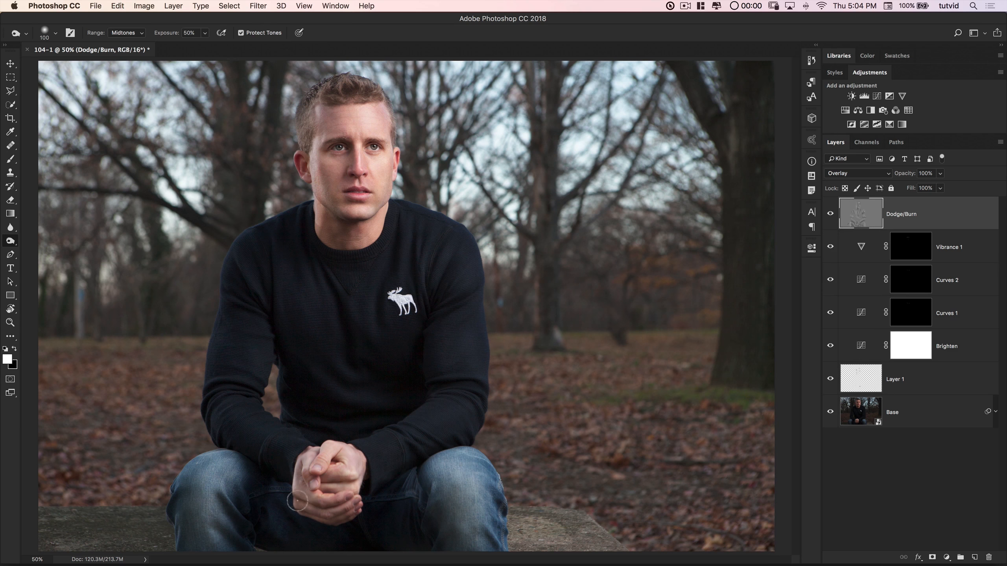
left_click(830, 215)
left_click(831, 215)
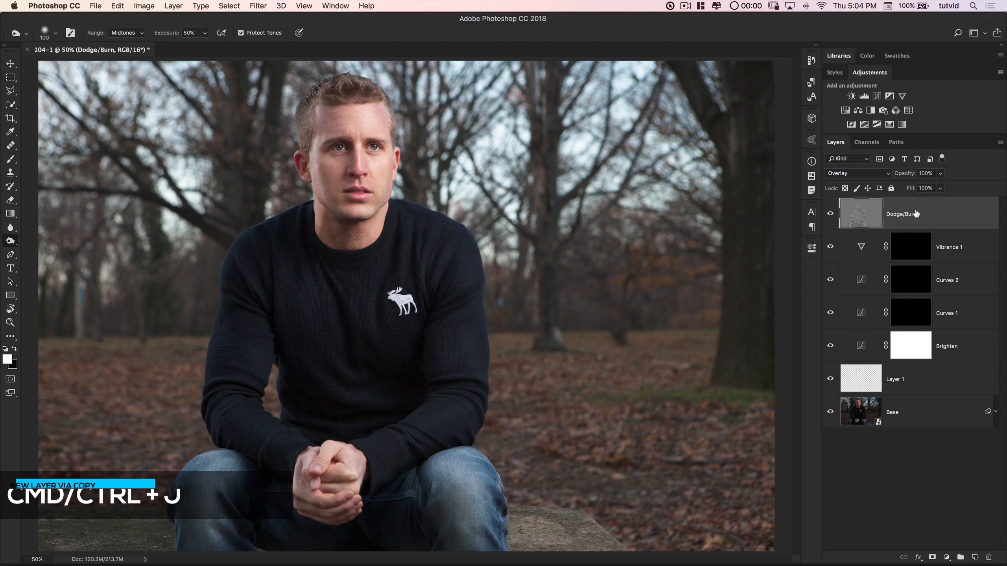
Step: Duplicate the Dodge/Burn layer and apply a Gaussian Blur with a 75-pixel radius to the copy
key("super+j")
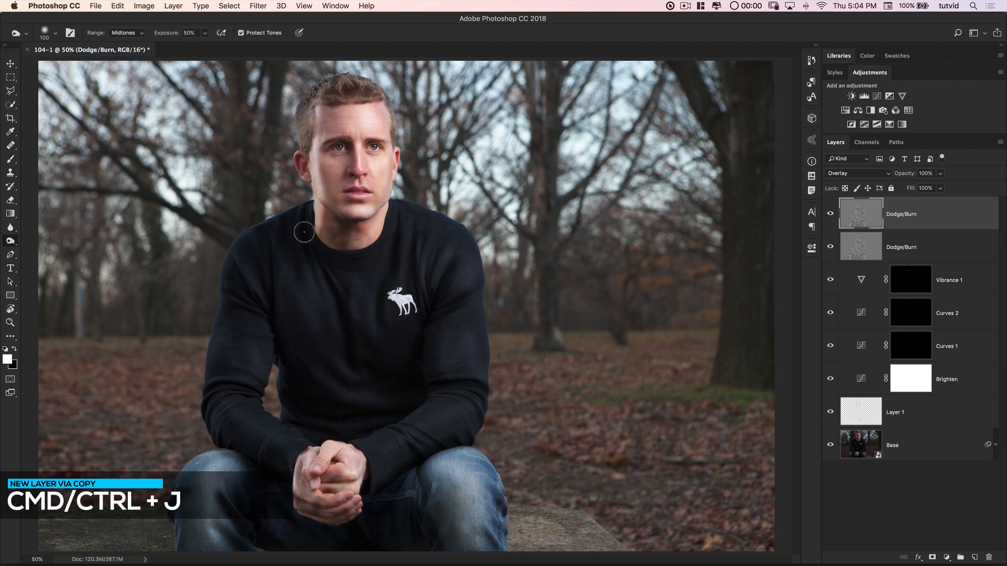
left_click(258, 6)
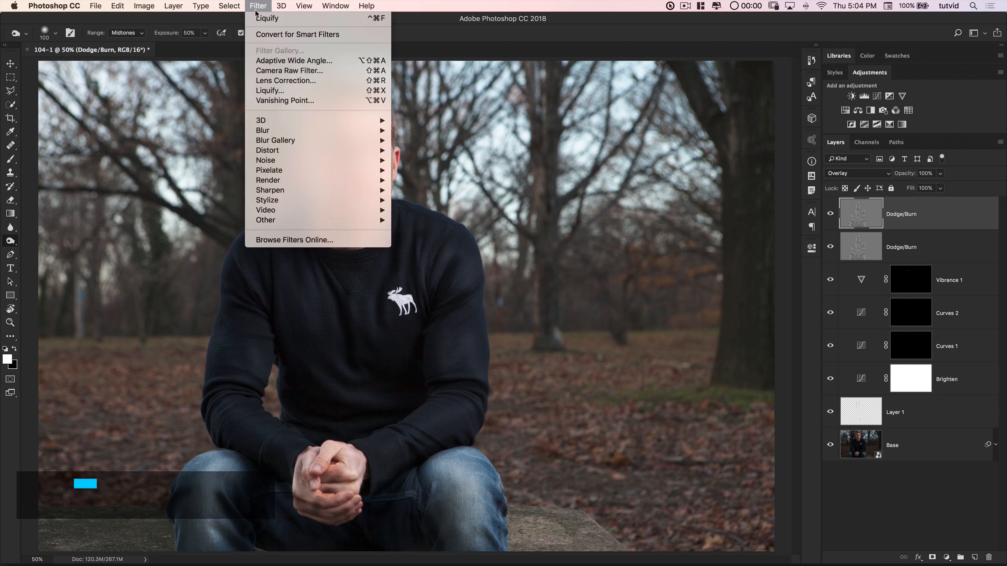
mouse_move(326, 132)
left_click(419, 177)
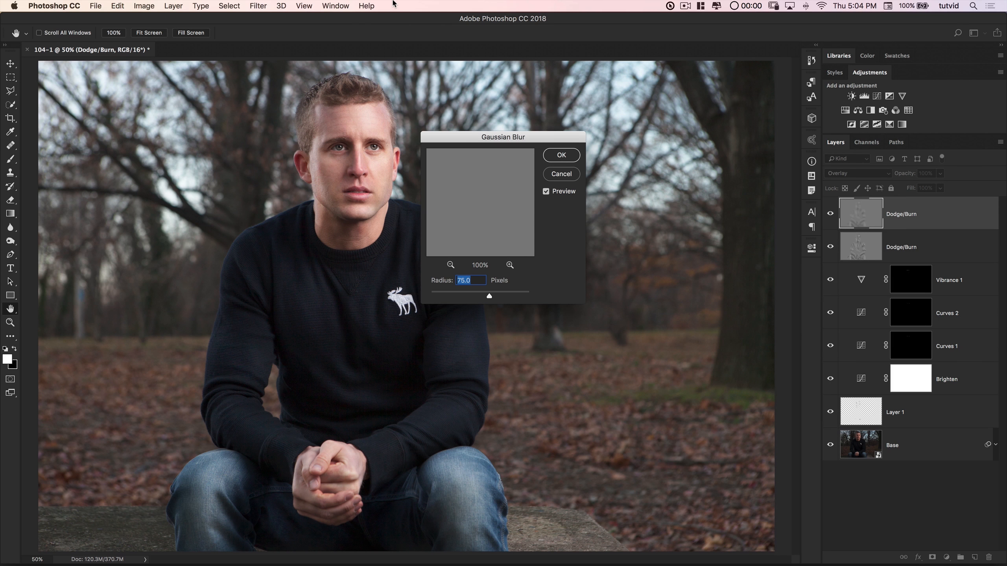
key("Return")
Step: Lower the blurred Dodge/Burn copy's opacity to 37% and the original's to 53%, comparing the image with both layers hidden
left_click_drag(906, 176, 871, 177)
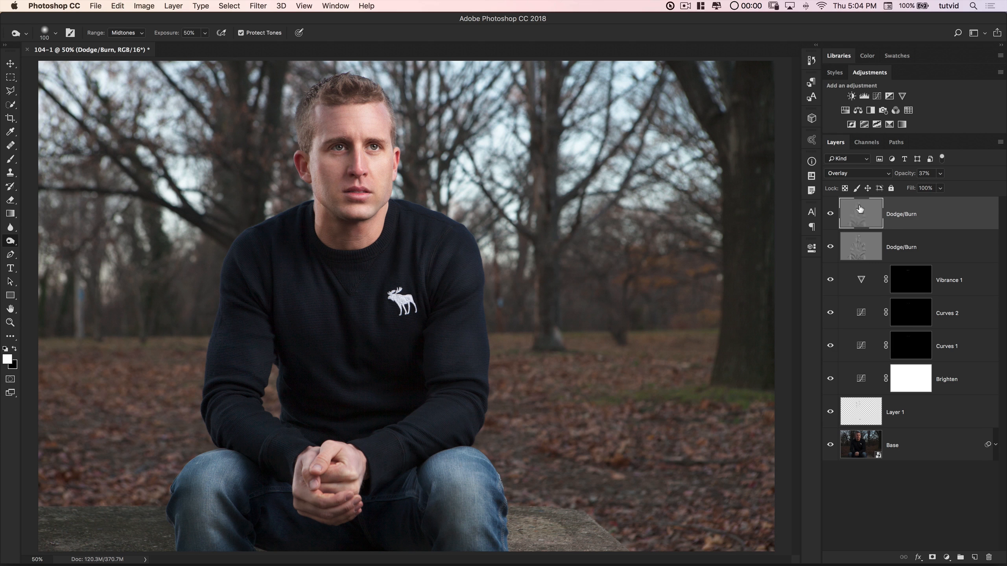
left_click(858, 248)
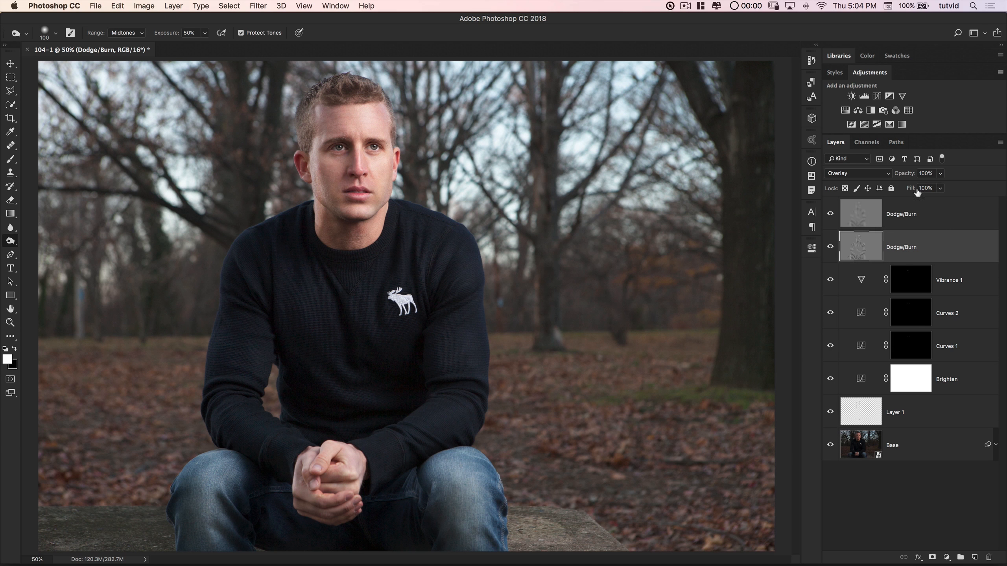
left_click_drag(906, 175, 876, 177)
left_click(831, 219)
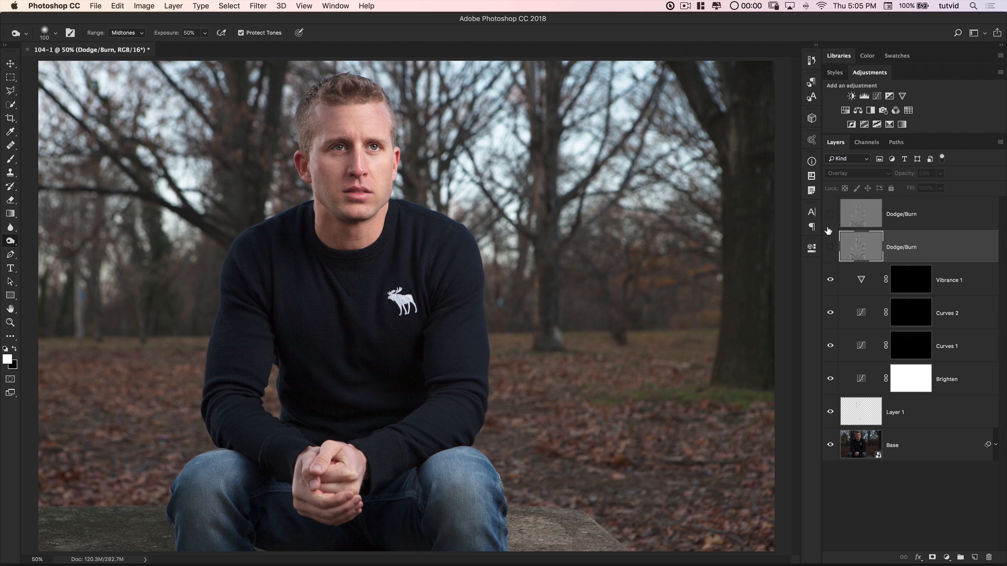
left_click(829, 245)
left_click(830, 214)
left_click(829, 246)
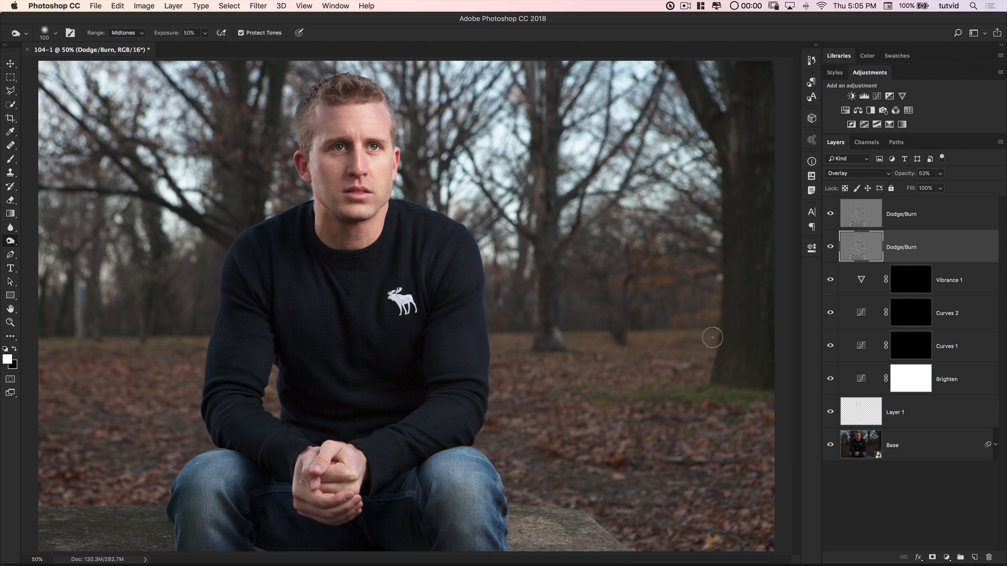
Step: Add a Curves adjustment above the blurred Dodge/Burn copy and lift its RGB black point to output 8
left_click(905, 213)
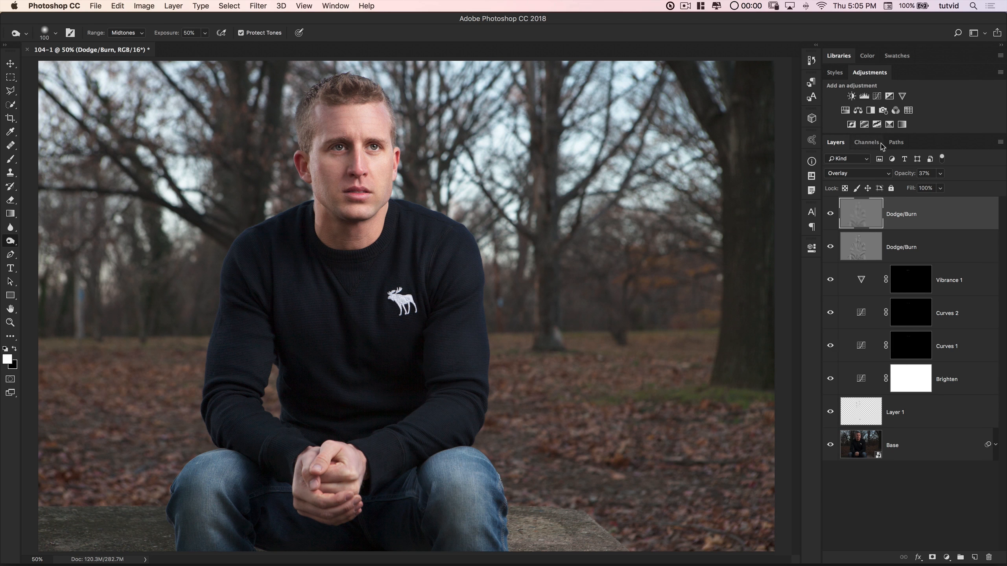
left_click(877, 97)
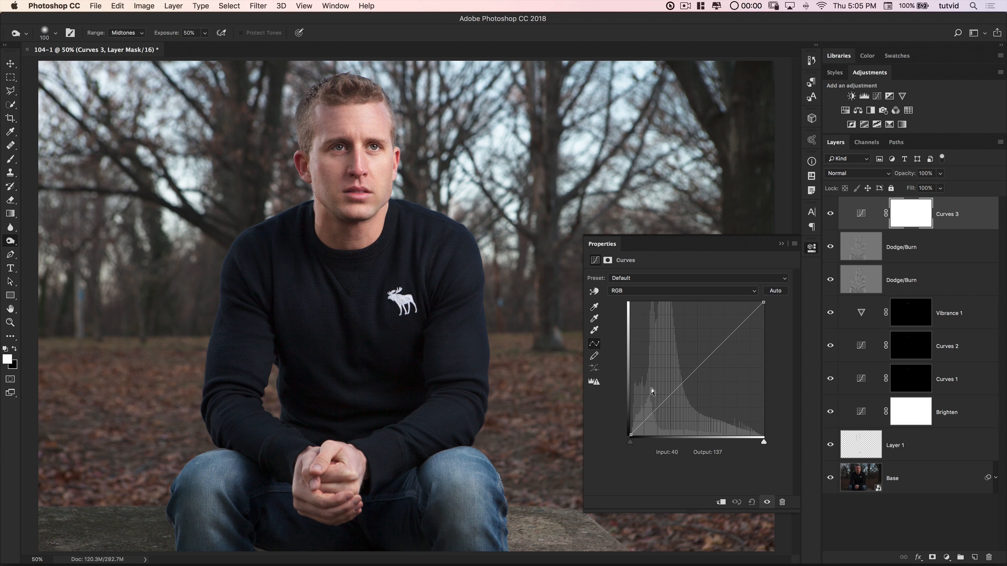
left_click_drag(631, 435, 624, 431)
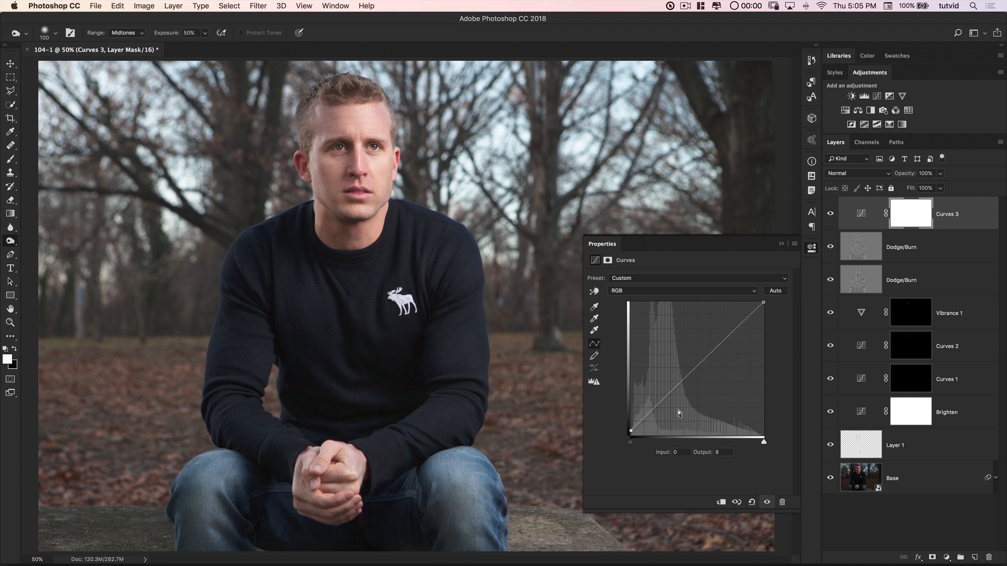
Step: Shape the RGB curve with points at 56/50 and 140/142 and white-point output 237, and compare the image without the adjustment
left_click_drag(662, 404, 660, 408)
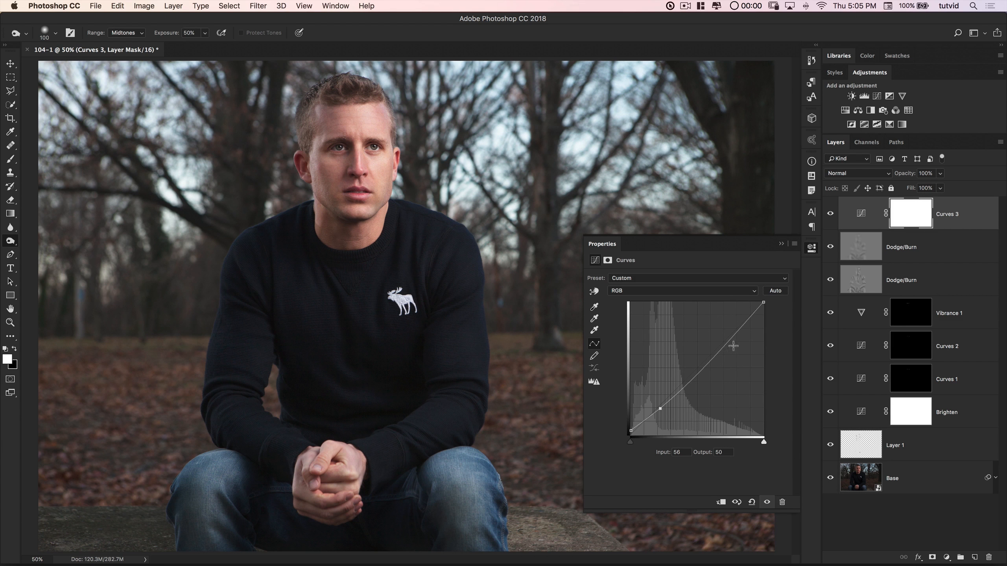
left_click_drag(706, 366, 701, 360)
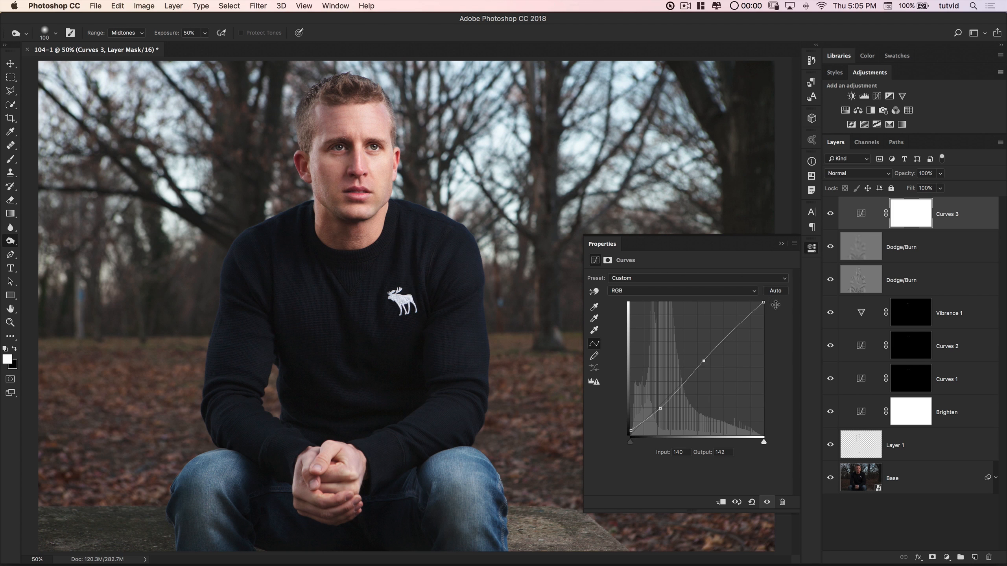
left_click_drag(762, 302, 770, 310)
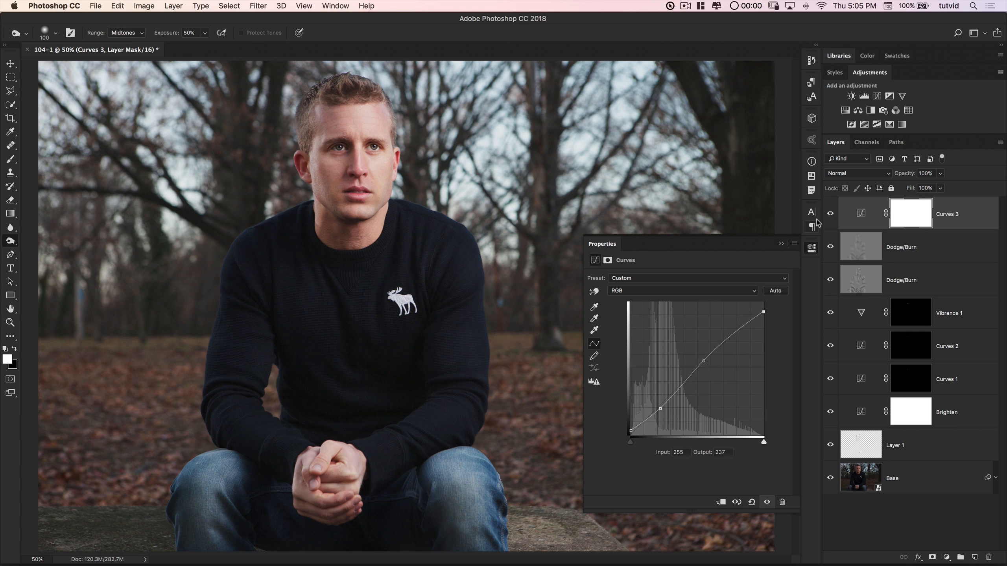
left_click(830, 215)
left_click(830, 214)
left_click(829, 214)
left_click(829, 213)
Step: Adjust the Red channel curve of the new Curves layer with one point in the shadows and one in the upper midtones
left_click(654, 294)
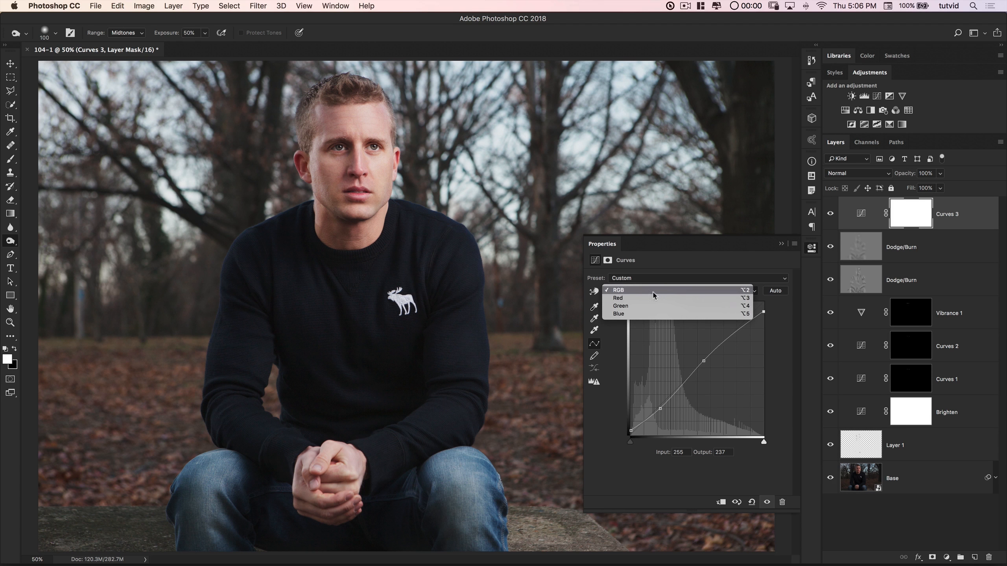
left_click(633, 299)
left_click(653, 414)
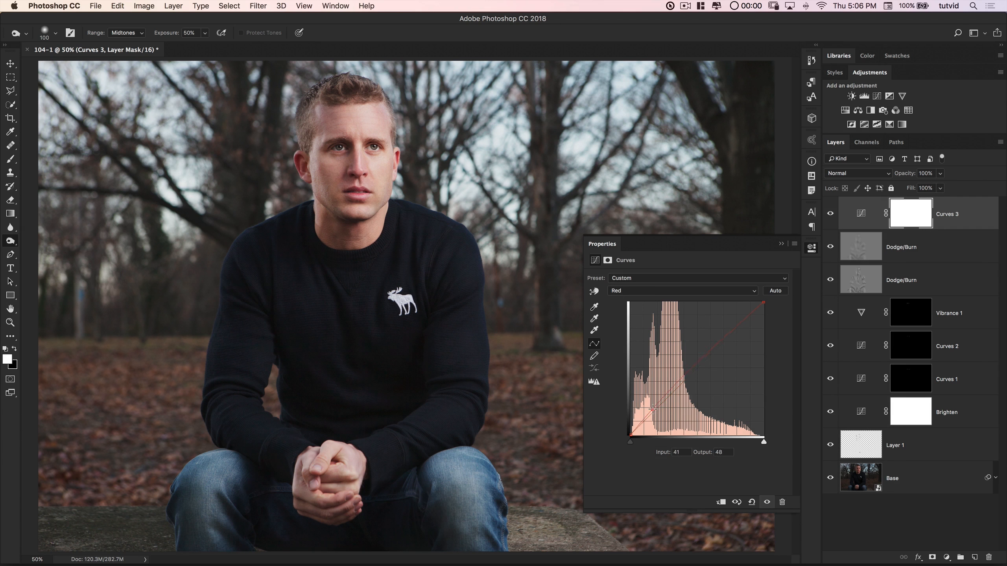
left_click_drag(653, 416, 655, 415)
left_click_drag(683, 383, 710, 360)
Step: Lower the midtones of the Green channel curve with a point at input 130, output 122
left_click(641, 291)
left_click(639, 301)
left_click(697, 370)
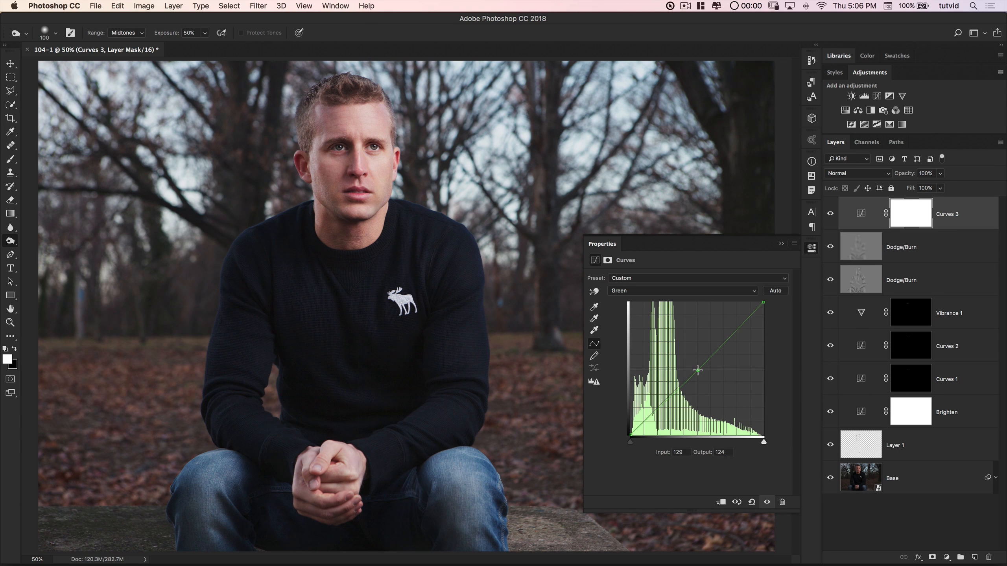
key("Left")
key("Left")
key("Left")
key("Left")
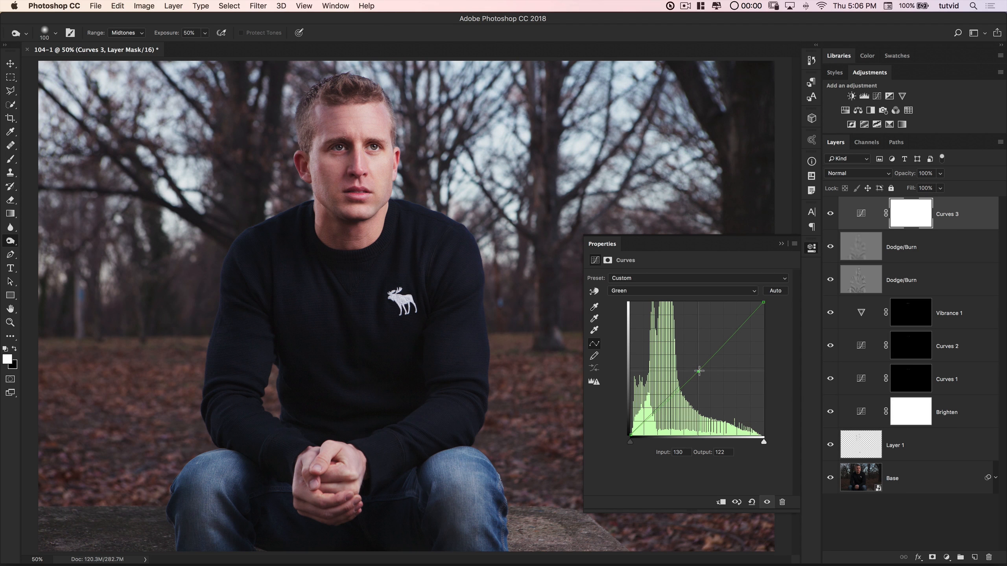